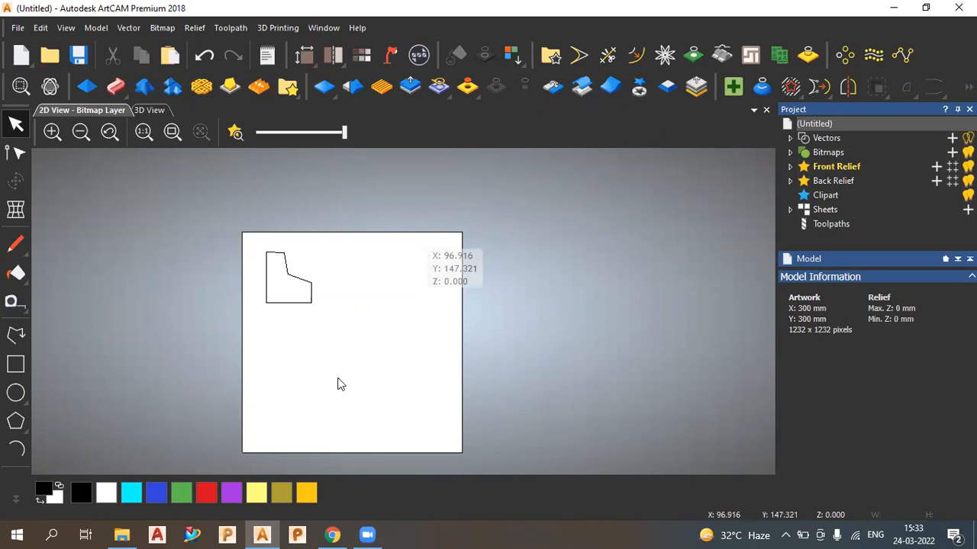
# Open the Mirror tool and review its vertical, horizontal and selected-line mirroring options
pyautogui.scroll(2, 251, 261)
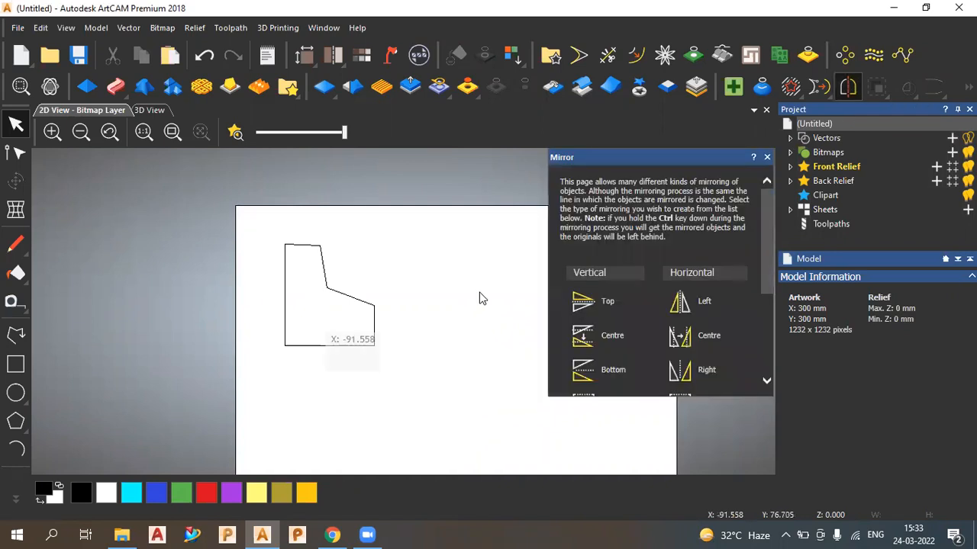
pyautogui.scroll(-3, 404, 301)
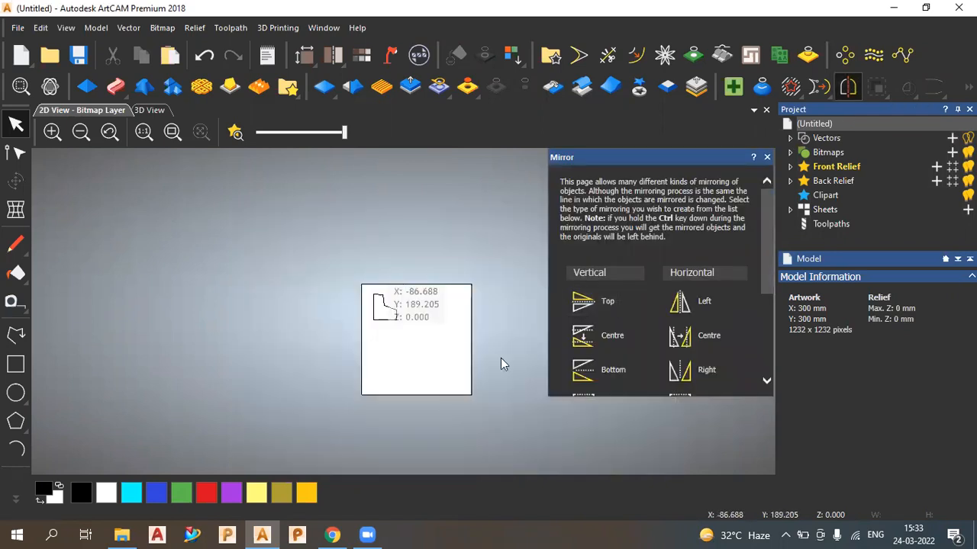
pyautogui.scroll(3, 163, 181)
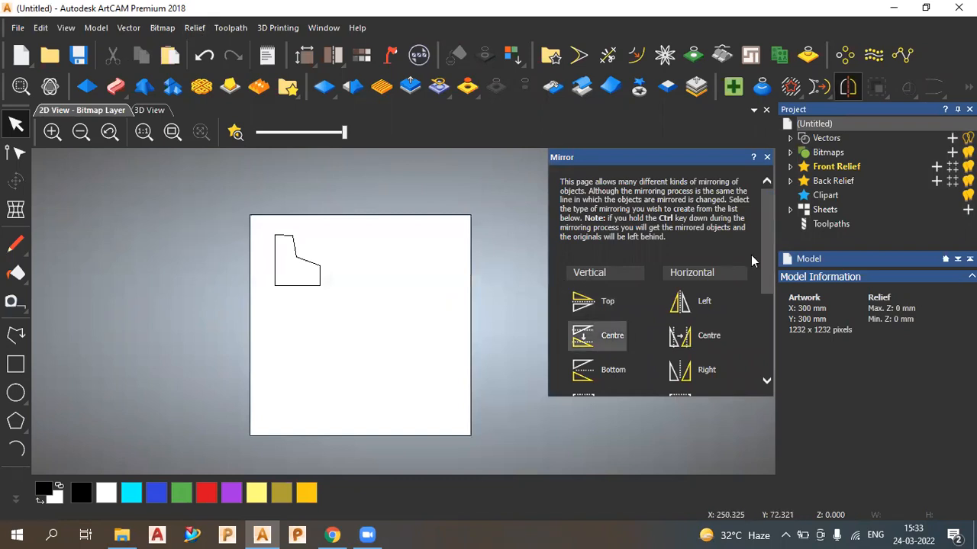
pyautogui.scroll(-1, 767, 257)
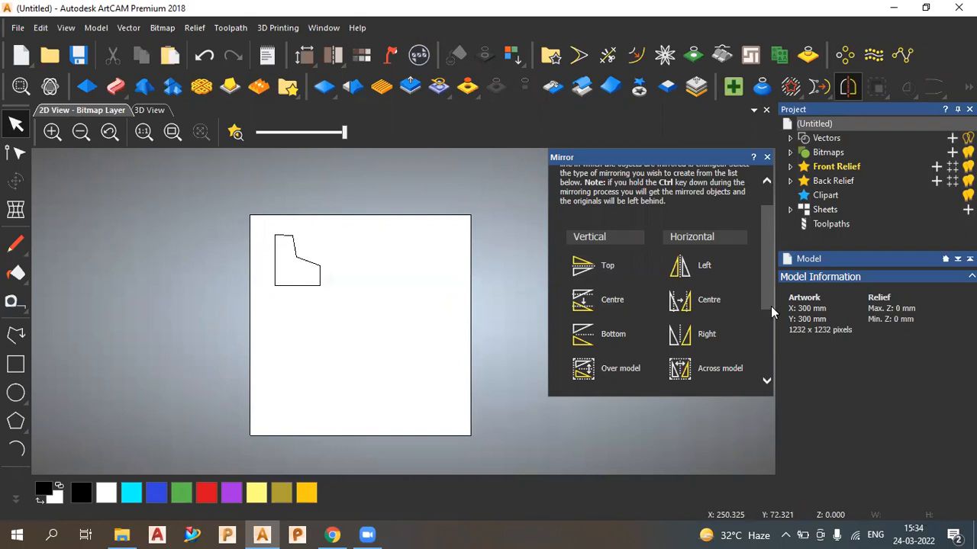
pyautogui.scroll(-4, 769, 333)
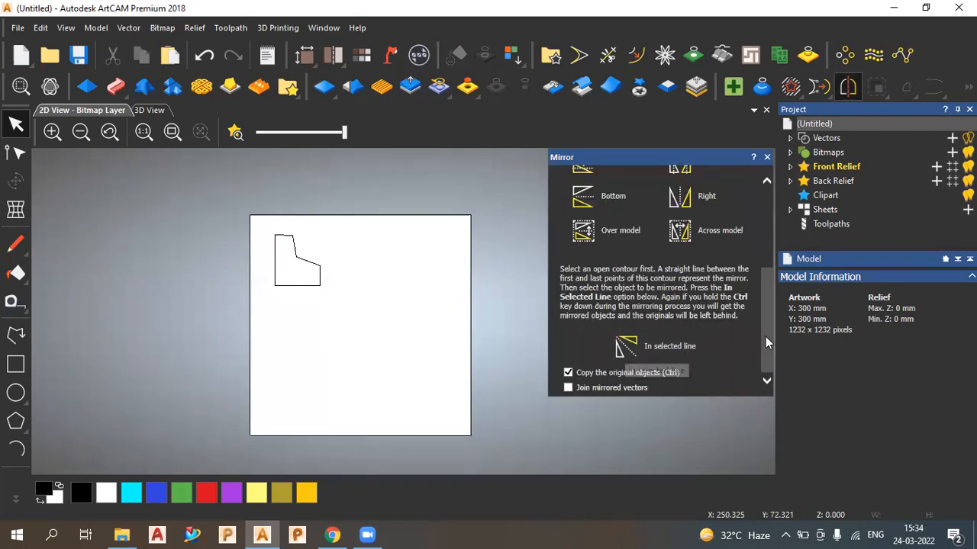
pyautogui.scroll(4, 768, 279)
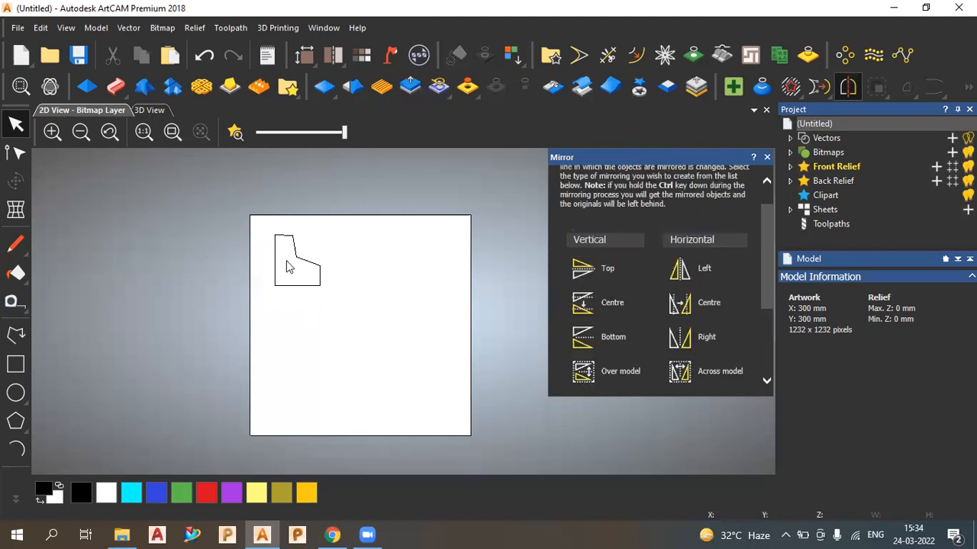
# Select the stepped closed vector and mirror a copy of it horizontally to its left side
pyautogui.moveTo(337, 302); pyautogui.dragTo(258, 229)
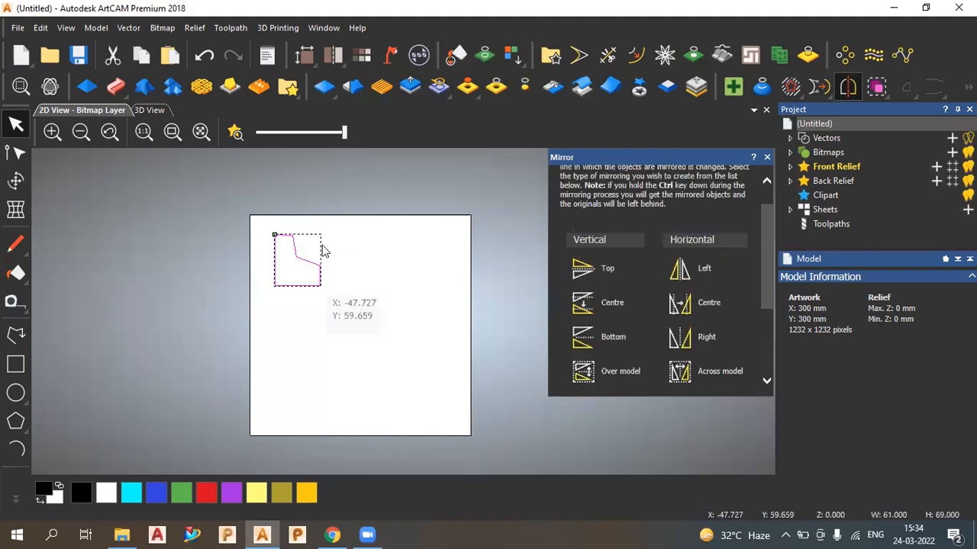
pyautogui.scroll(2, 247, 256)
pyautogui.scroll(-2, 400, 313)
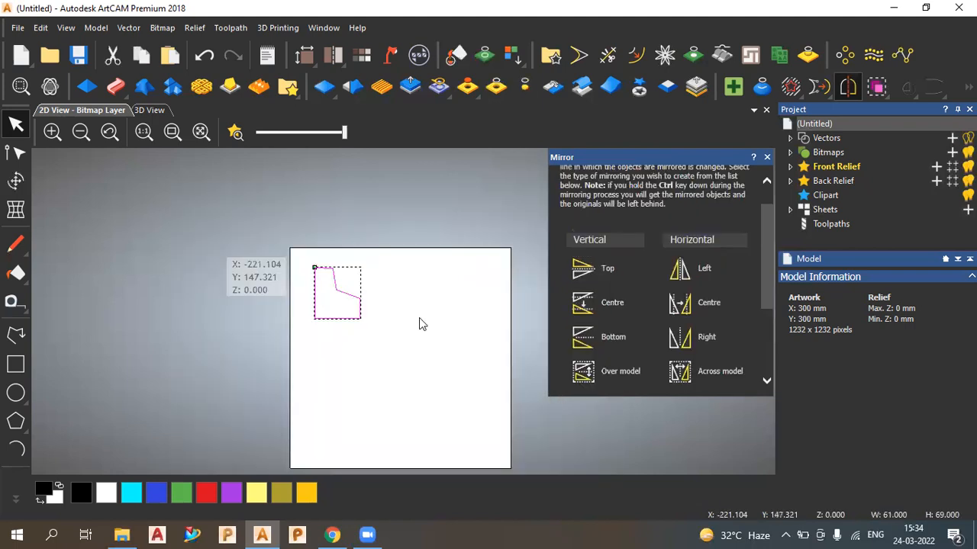
pyautogui.scroll(2, 412, 321)
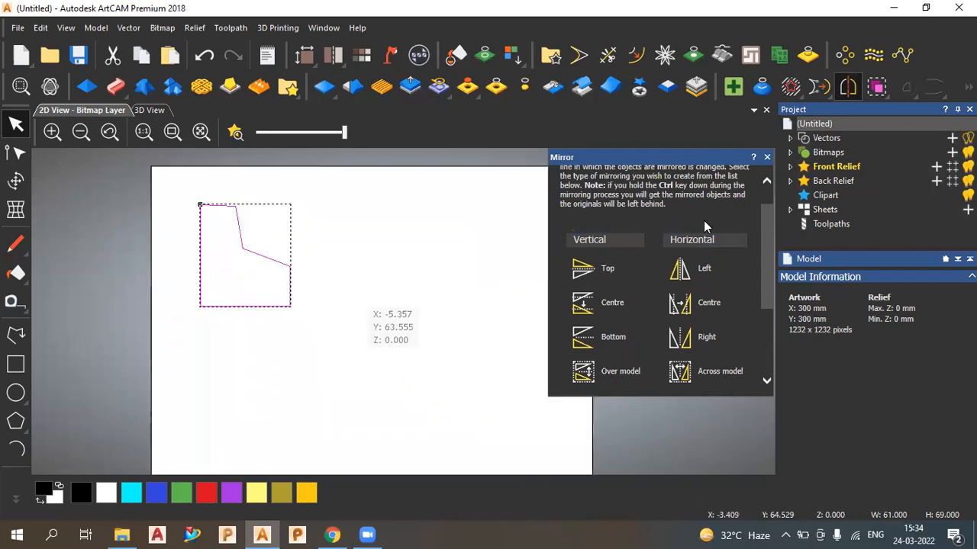
pyautogui.click(675, 274)
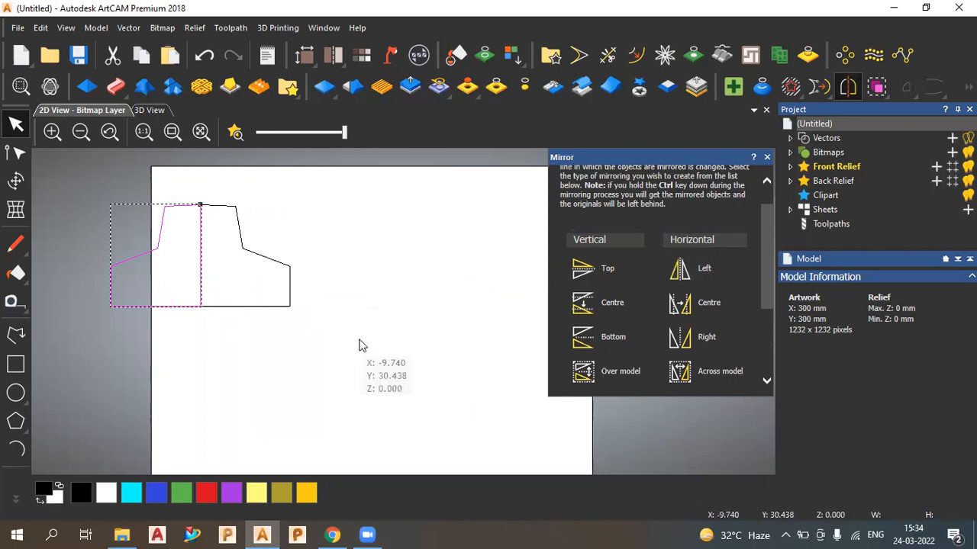
# Select both mirrored halves and undo the horizontal mirror of the stepped vector
pyautogui.click(277, 324)
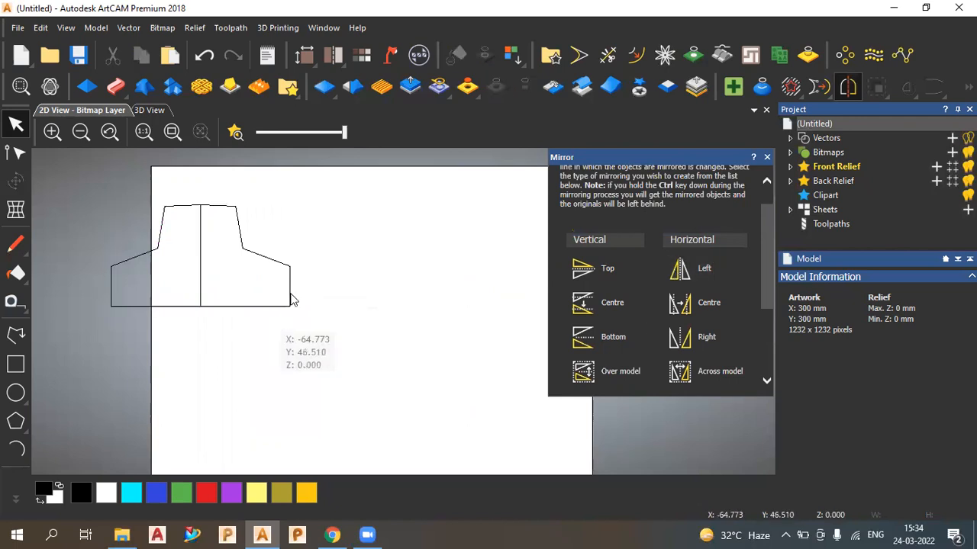
pyautogui.scroll(-1, 307, 292)
pyautogui.click(277, 273)
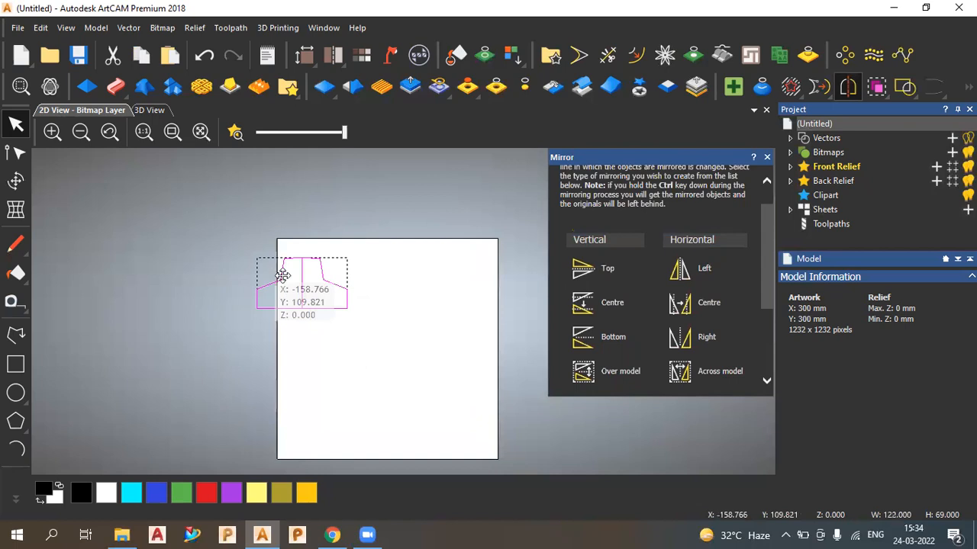
pyautogui.hotkey('ctrl', 'z')
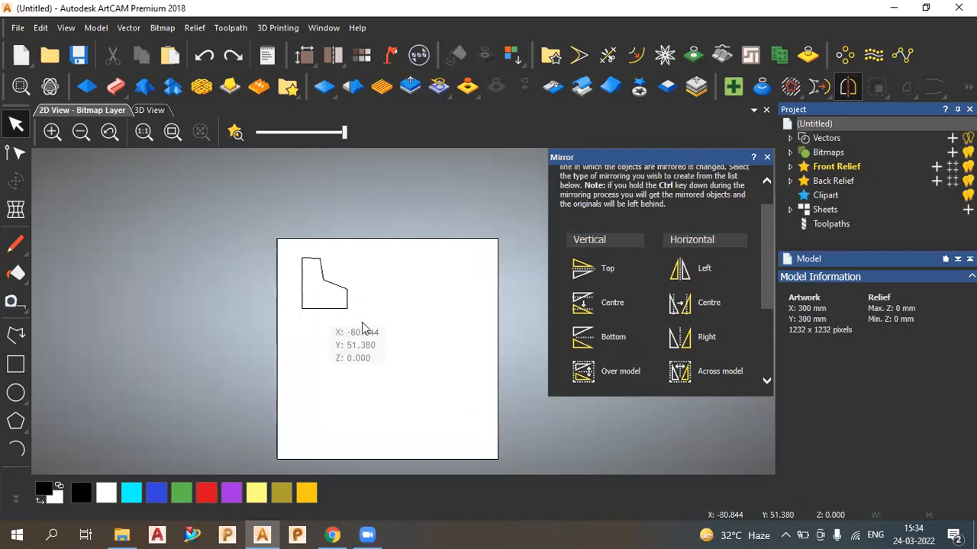
# Mirror the stepped vector to the left repeatedly to build a horizontal row of six adjoining pieces
pyautogui.click(681, 271)
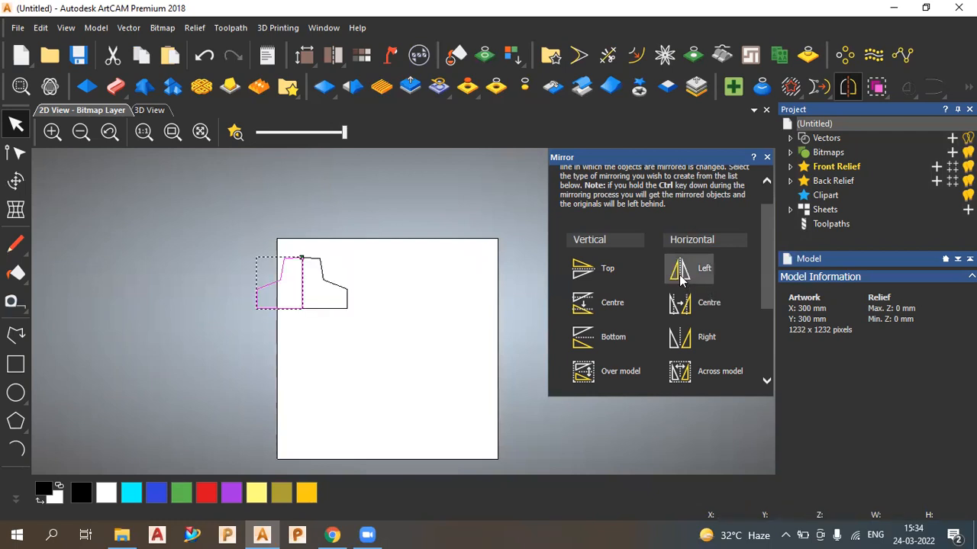
pyautogui.doubleClick(681, 276)
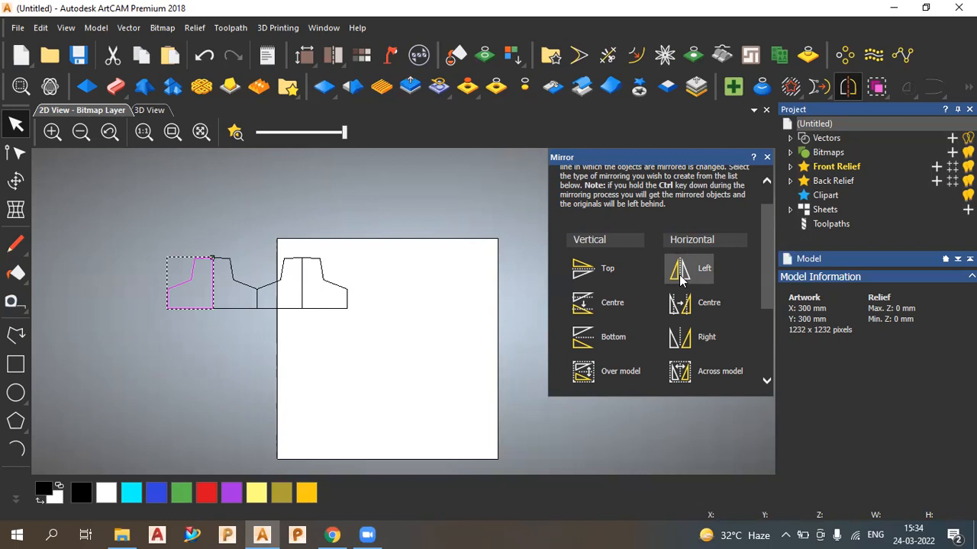
pyautogui.click(681, 276)
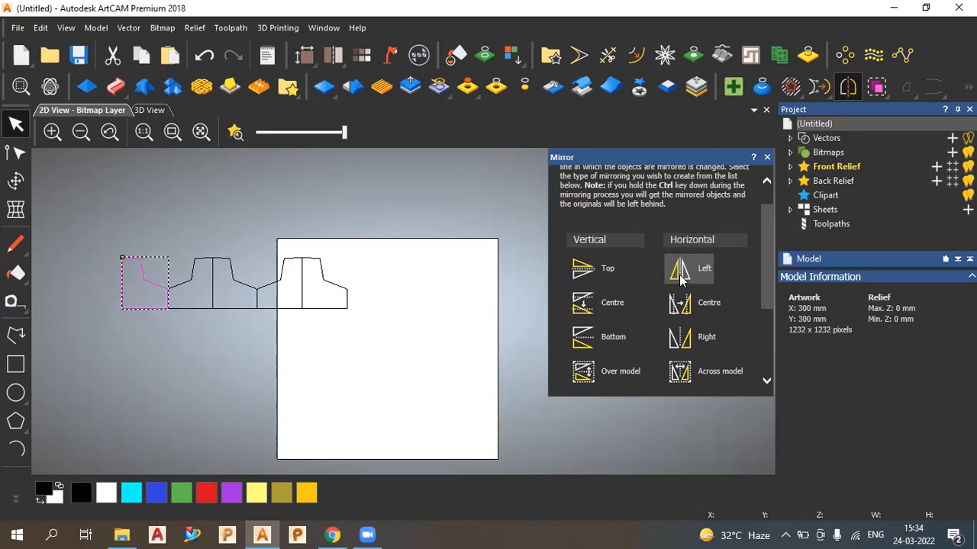
# Select the whole row of mirrored vectors and move it to the lower part of the page
pyautogui.click(422, 348)
pyautogui.moveTo(400, 348); pyautogui.dragTo(82, 260)
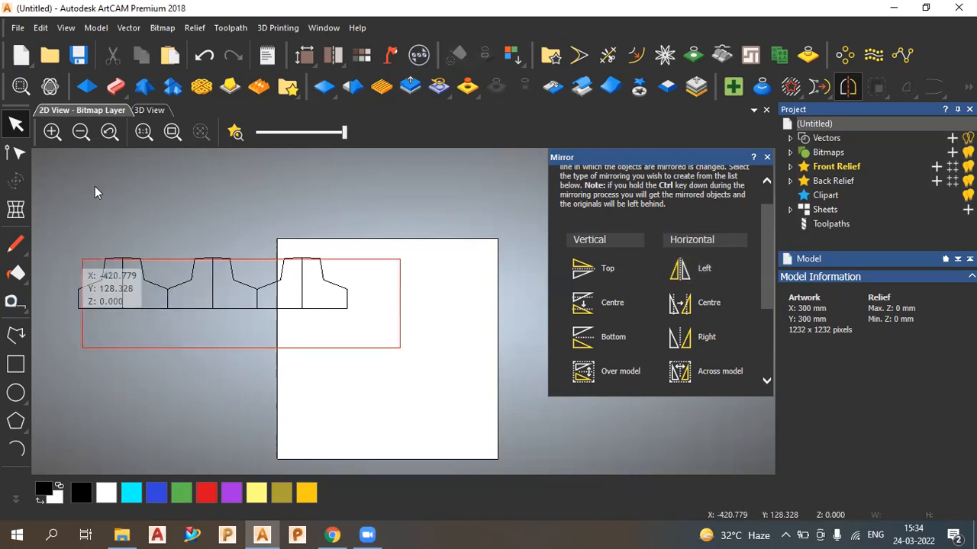
pyautogui.moveTo(36, 164); pyautogui.dragTo(36, 164)
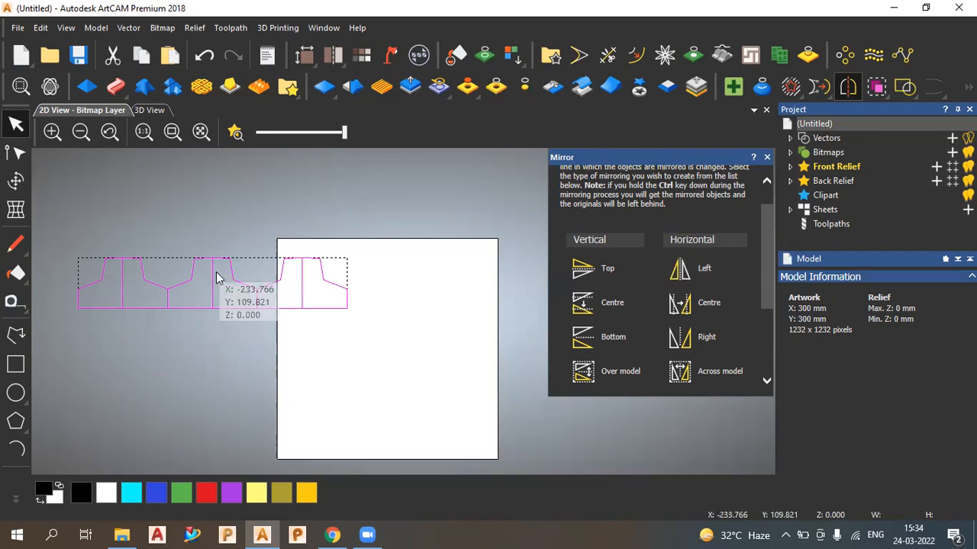
pyautogui.moveTo(364, 400); pyautogui.dragTo(394, 411)
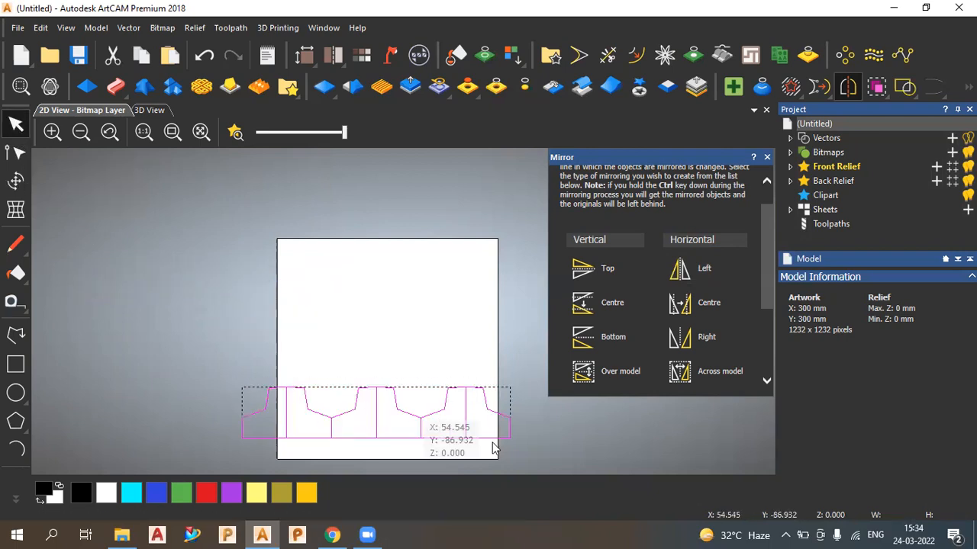
# Mirror the row vertically over its top edge three times to build a four-row pattern
pyautogui.click(598, 280)
pyautogui.click(597, 279)
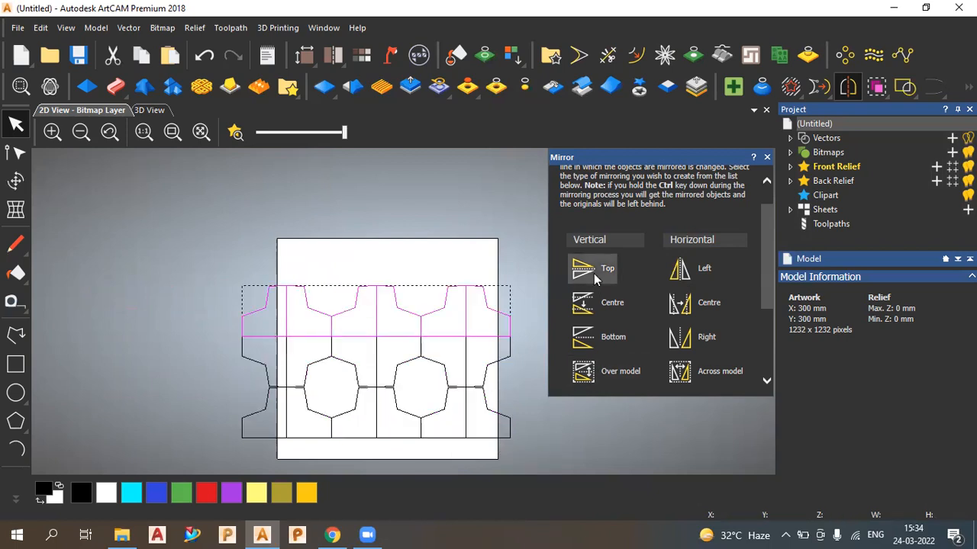
pyautogui.click(597, 280)
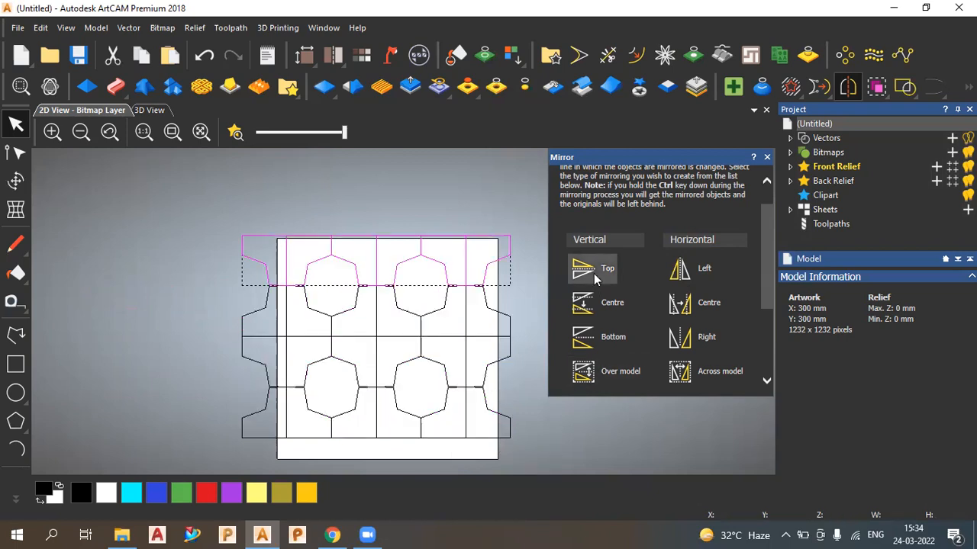
# Select the complete four-row pattern and move it up and to the left, partly off the page
pyautogui.click(509, 224)
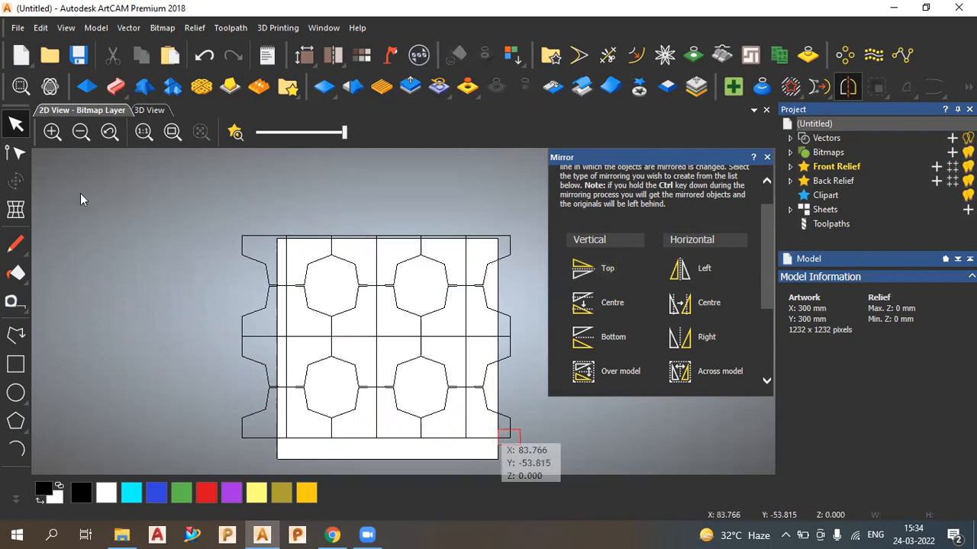
pyautogui.moveTo(137, 195); pyautogui.dragTo(134, 189)
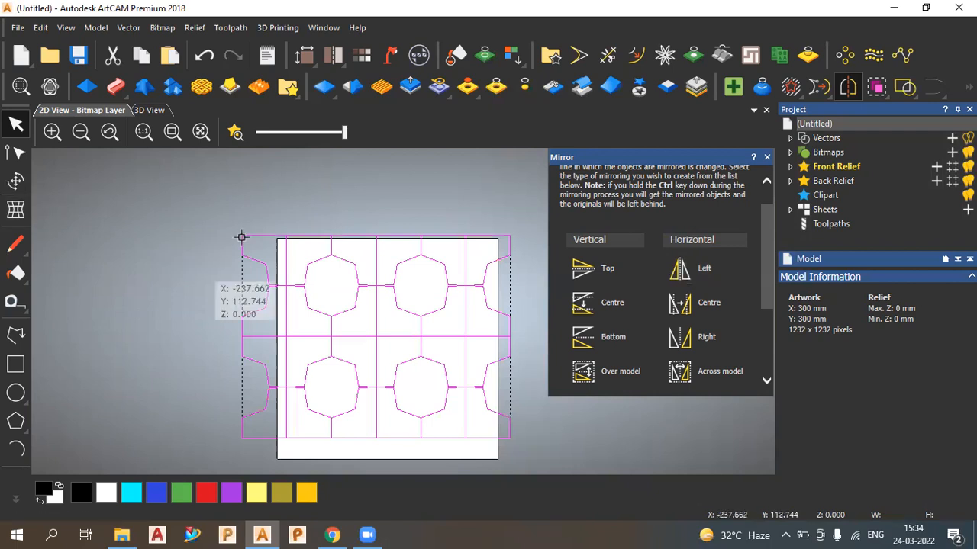
pyautogui.moveTo(248, 245); pyautogui.dragTo(202, 443)
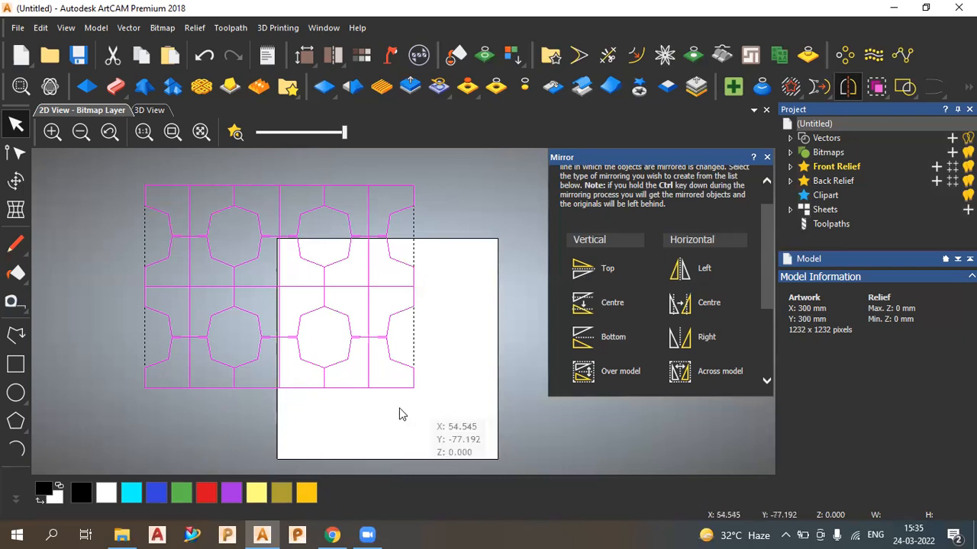
# Undo the pattern move and all mirroring until only the original stepped vector is left
pyautogui.hotkey('ctrl', 'z')
pyautogui.hotkey('ctrl', 'z')
pyautogui.hotkey('ctrl', 'z')
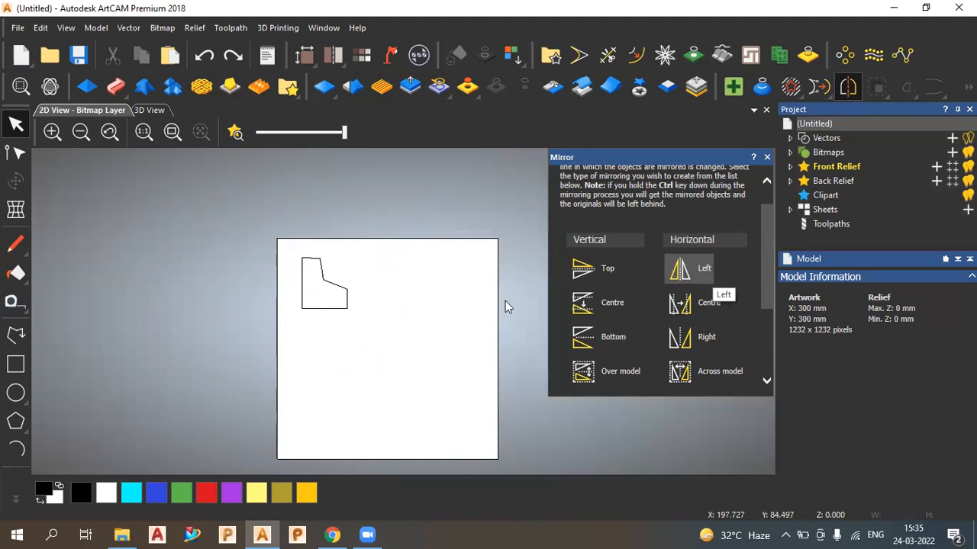
# Draw a Start - End - Point On Arc arc about 76 mm tall with a radius of about 53 mm, to the right of the stepped vector
pyautogui.scroll(2, 400, 273)
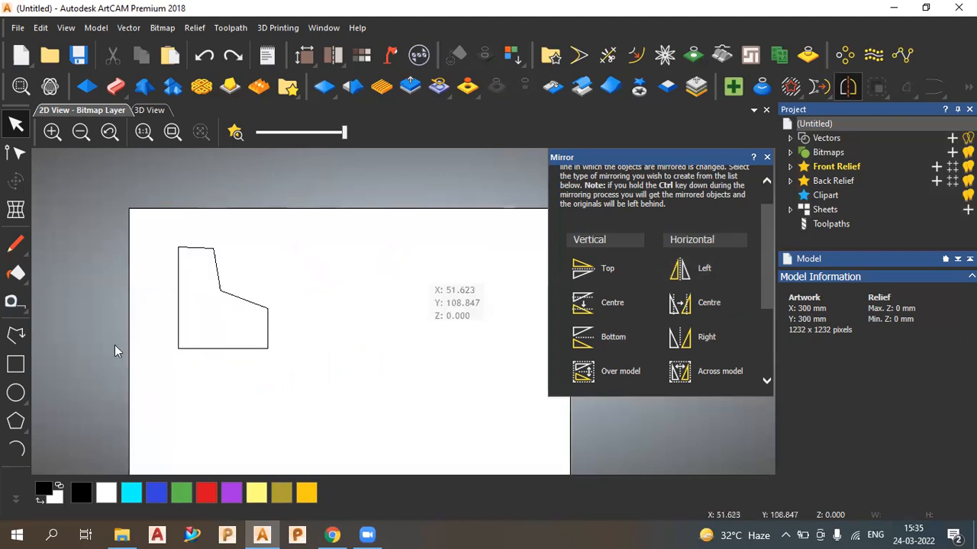
pyautogui.click(16, 449)
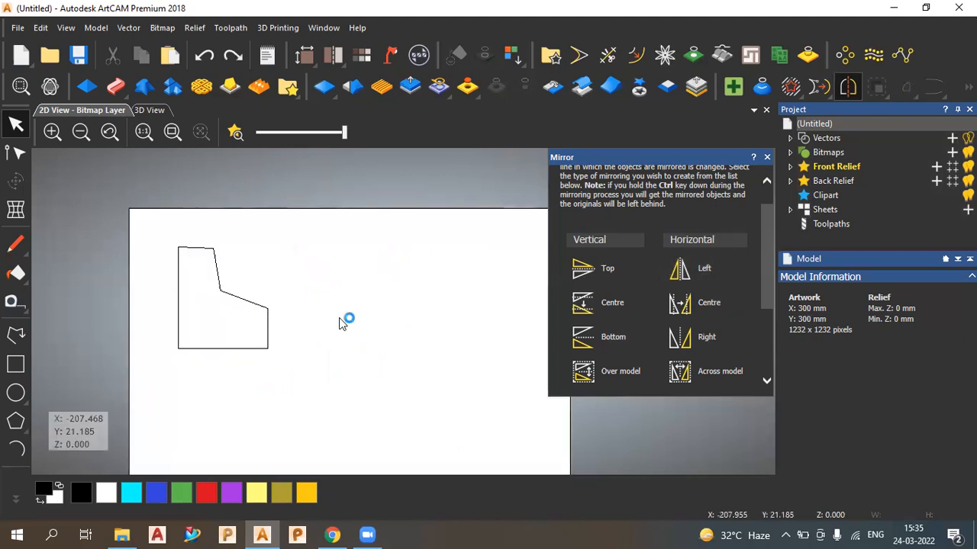
pyautogui.click(242, 435)
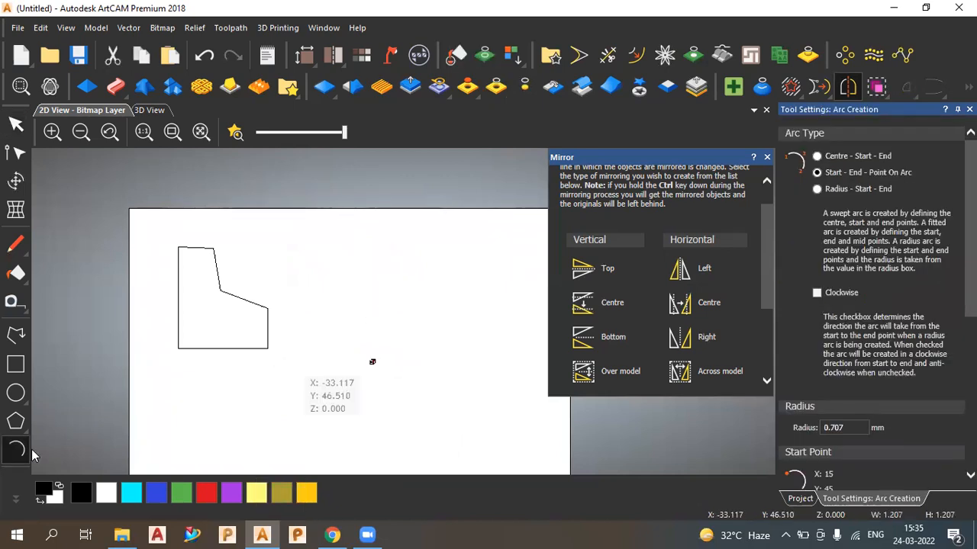
pyautogui.click(466, 250)
pyautogui.click(465, 308)
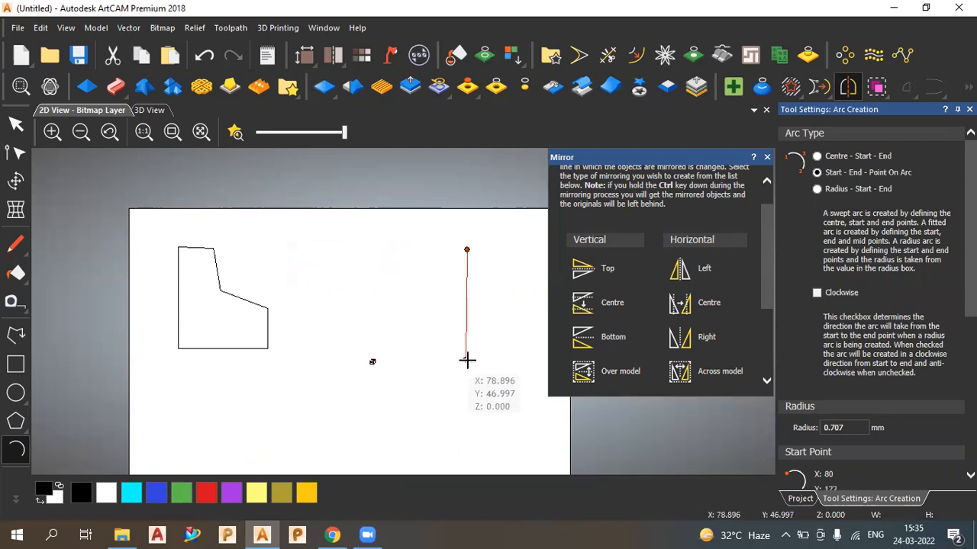
pyautogui.click(467, 360)
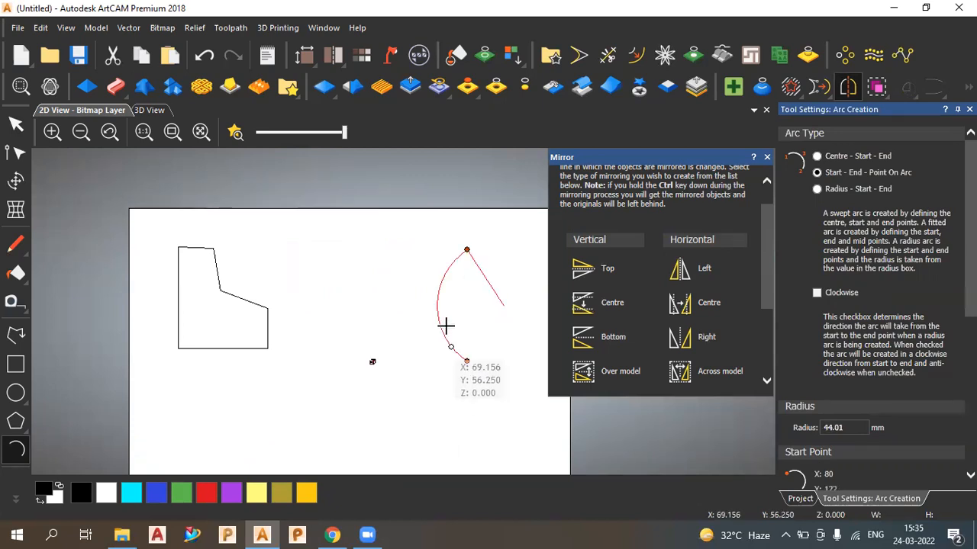
pyautogui.click(12, 131)
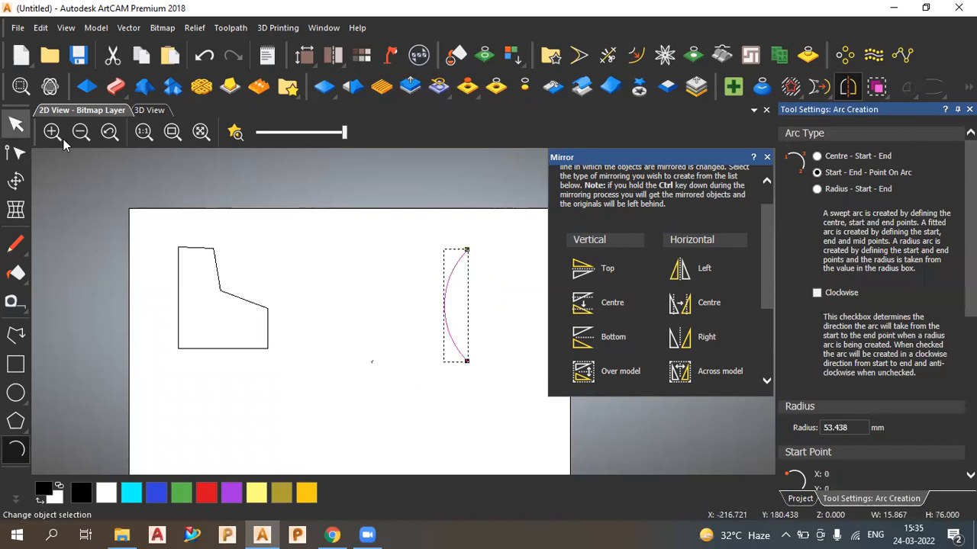
pyautogui.click(493, 347)
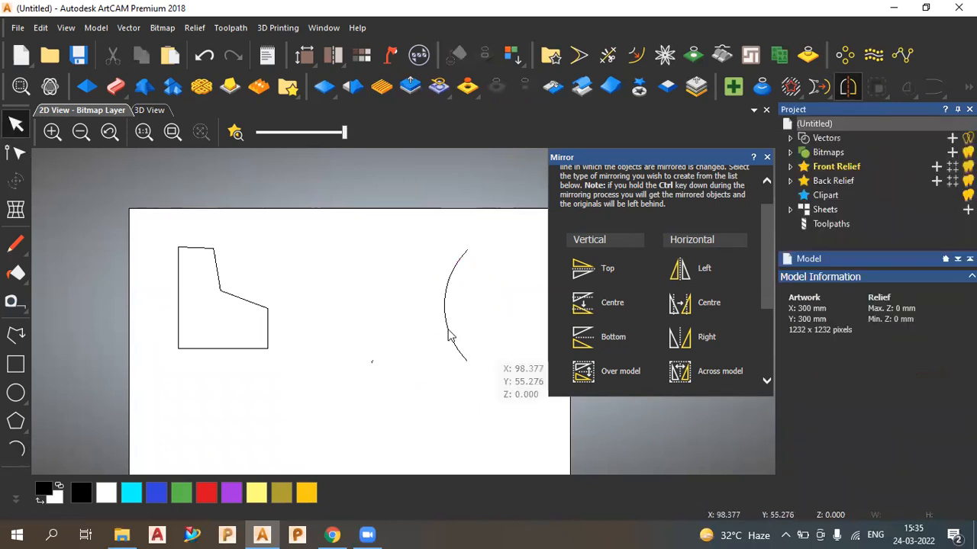
# Mirror a copy of the arc horizontally to its left side, and undo that mirror
pyautogui.click(447, 325)
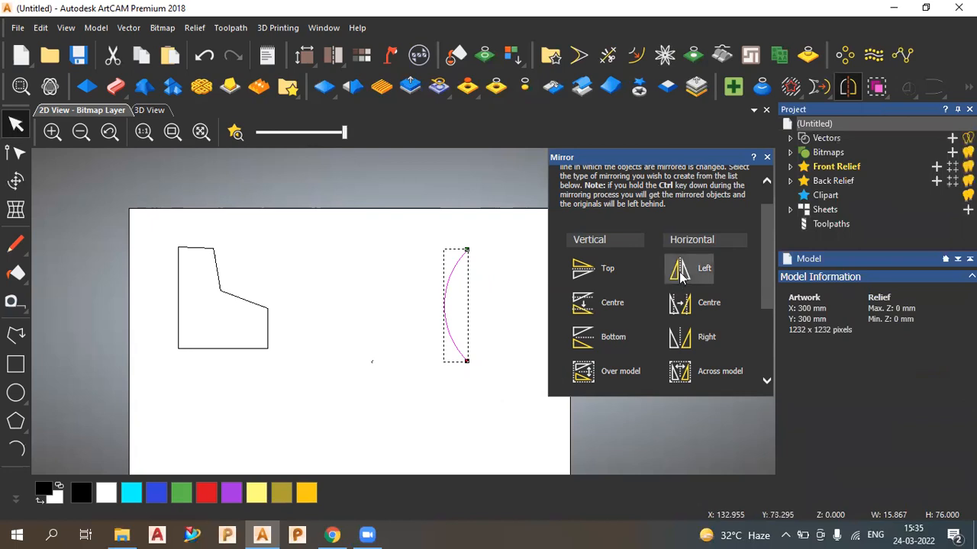
pyautogui.click(681, 276)
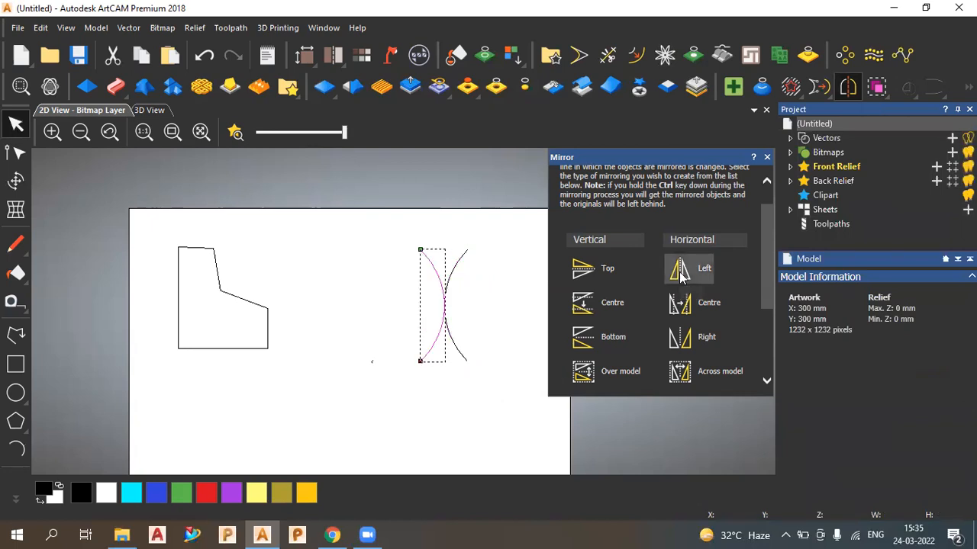
pyautogui.click(210, 58)
pyautogui.click(449, 294)
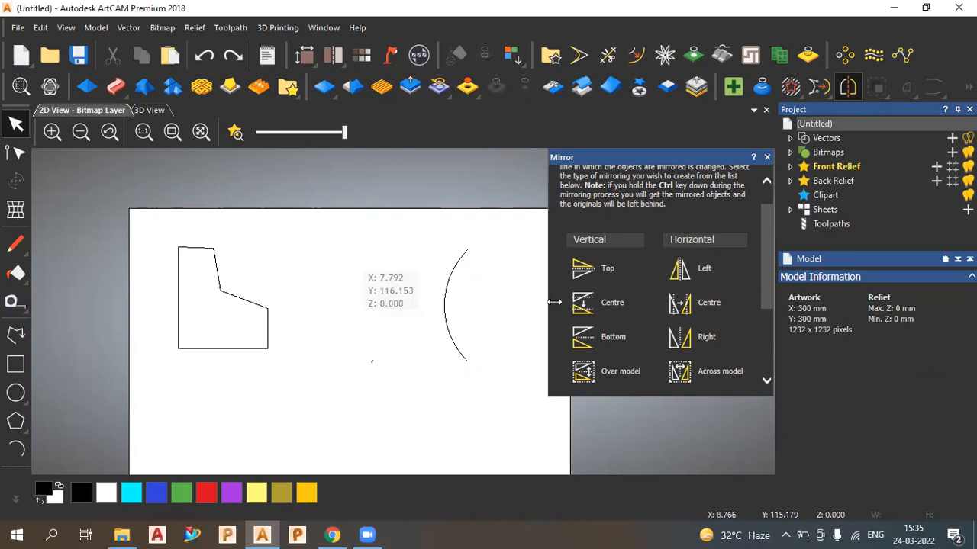
# Mirror a copy of the arc about its horizontal centre, and mirror copies of the crossed pair to the left seven times
pyautogui.keyDown('ctrl'); pyautogui.click(672, 309); pyautogui.keyUp('ctrl')
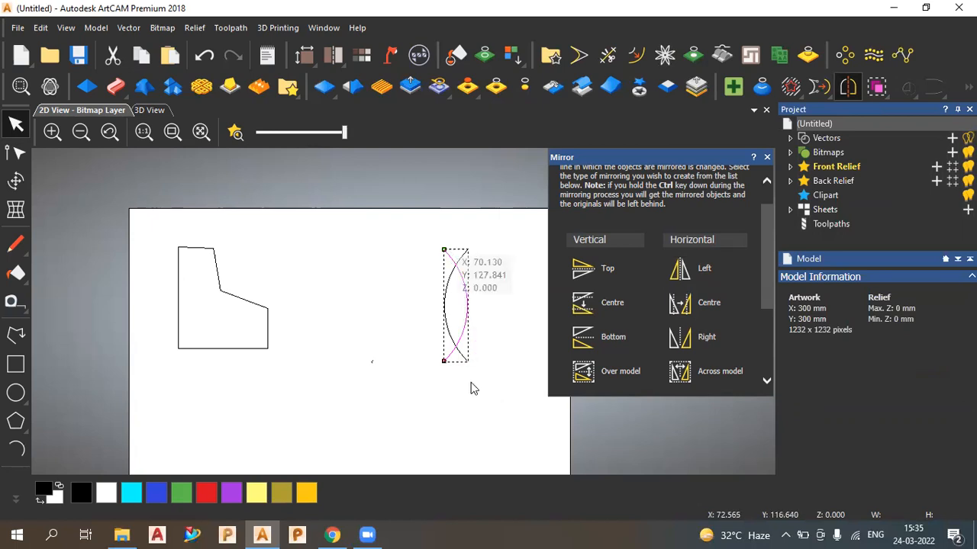
pyautogui.moveTo(484, 368); pyautogui.dragTo(379, 351)
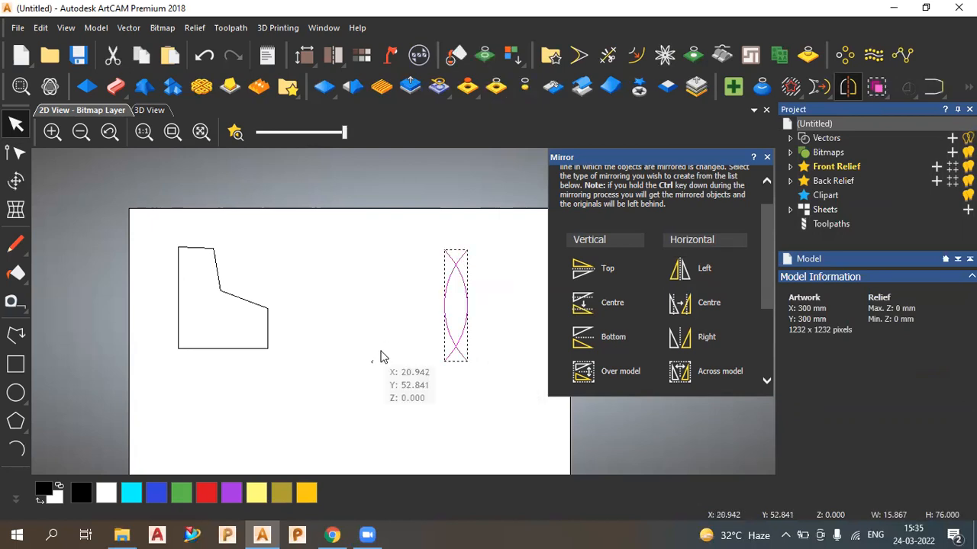
pyautogui.keyDown('ctrl'); pyautogui.click(688, 279); pyautogui.keyUp('ctrl')
pyautogui.keyDown('ctrl'); pyautogui.click(688, 279); pyautogui.keyUp('ctrl')
pyautogui.keyDown('ctrl'); pyautogui.click(688, 280); pyautogui.keyUp('ctrl')
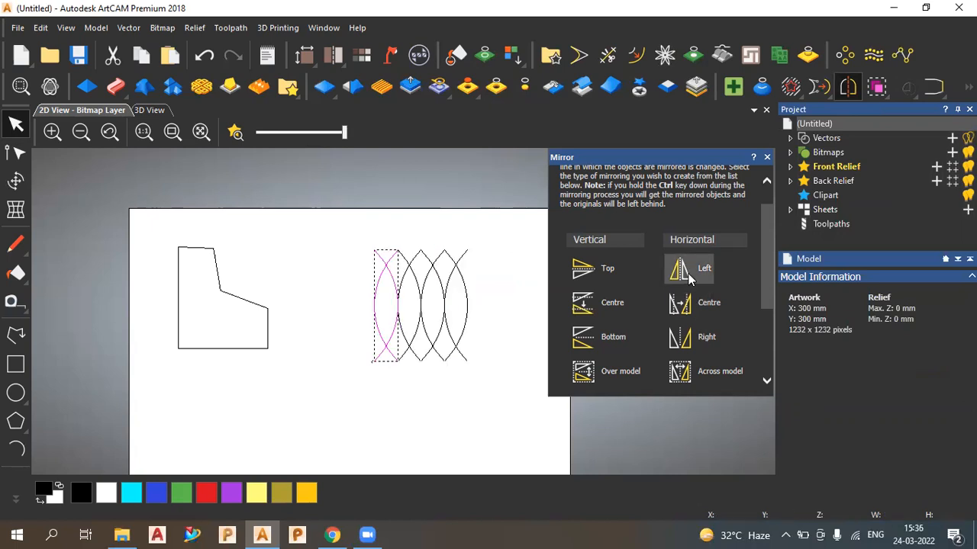
pyautogui.keyDown('ctrl'); pyautogui.click(688, 280); pyautogui.keyUp('ctrl')
pyautogui.keyDown('ctrl'); pyautogui.click(688, 279); pyautogui.keyUp('ctrl')
pyautogui.keyDown('ctrl'); pyautogui.click(688, 279); pyautogui.keyUp('ctrl')
pyautogui.keyDown('ctrl'); pyautogui.click(688, 279); pyautogui.keyUp('ctrl')
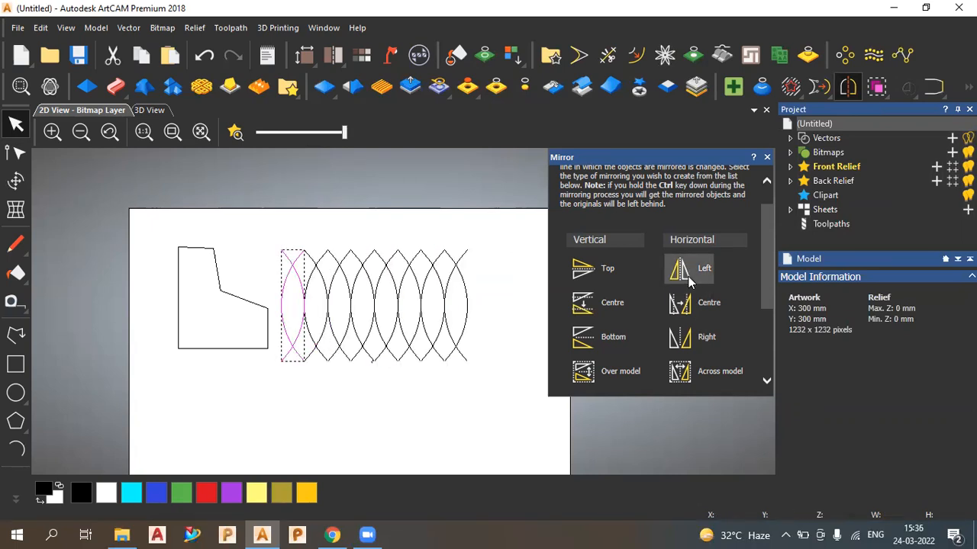
pyautogui.click(483, 377)
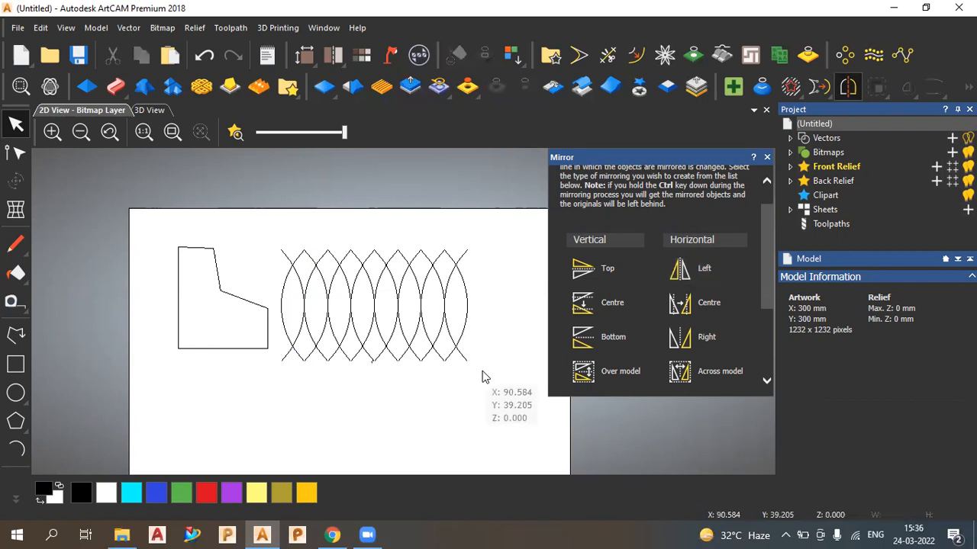
# Select the whole row of crossed arcs and mirror a copy of it vertically to its top side
pyautogui.hotkey('ctrl', 'a')
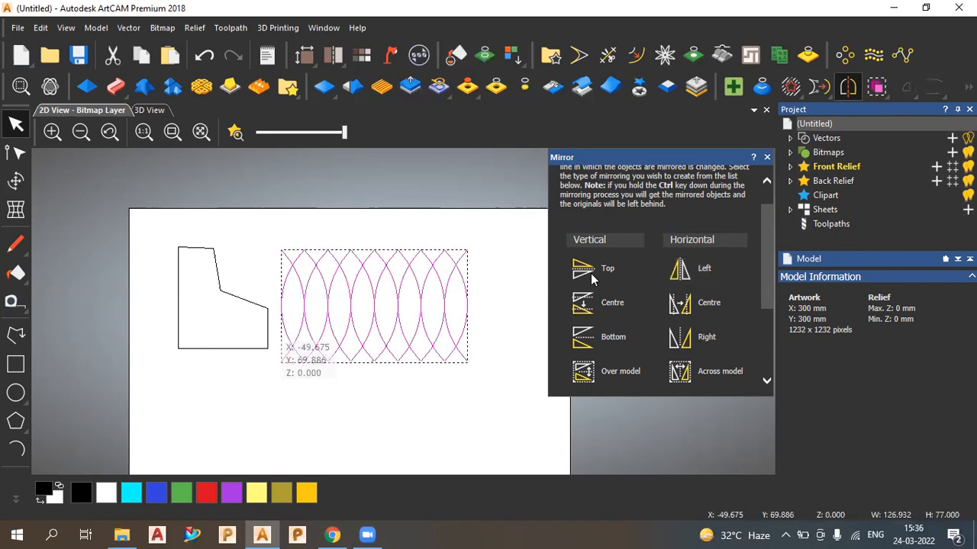
pyautogui.keyDown('ctrl'); pyautogui.click(587, 270); pyautogui.keyUp('ctrl')
pyautogui.click(475, 364)
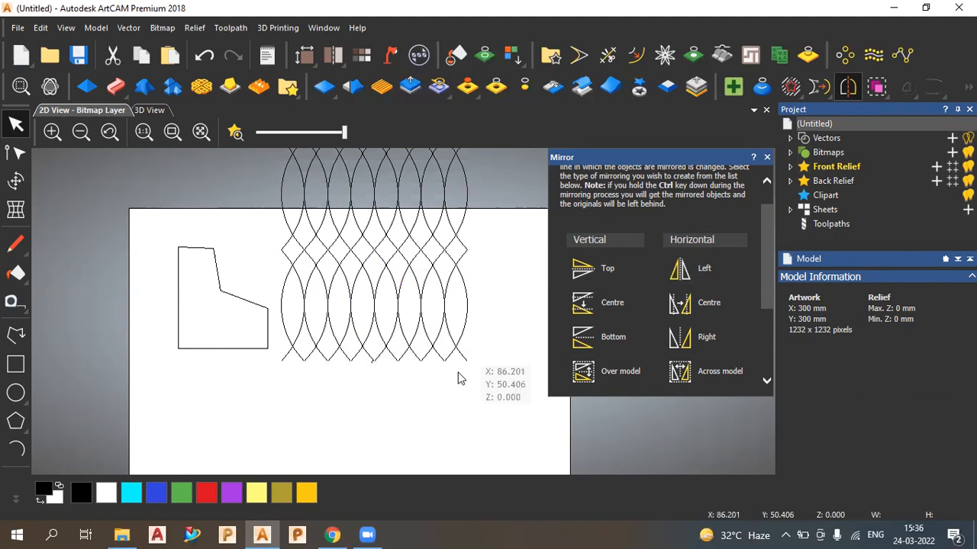
pyautogui.scroll(3, 436, 382)
pyautogui.scroll(-3, 416, 369)
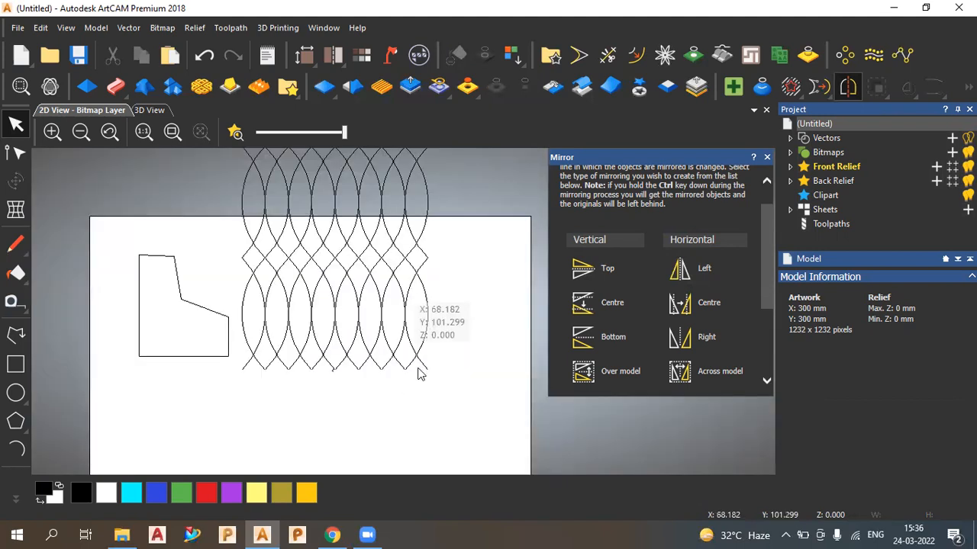
pyautogui.scroll(-2, 451, 368)
# Undo all the arc mirroring until only the original single arc is left beside the stepped vector
pyautogui.hotkey('ctrl', 'z')
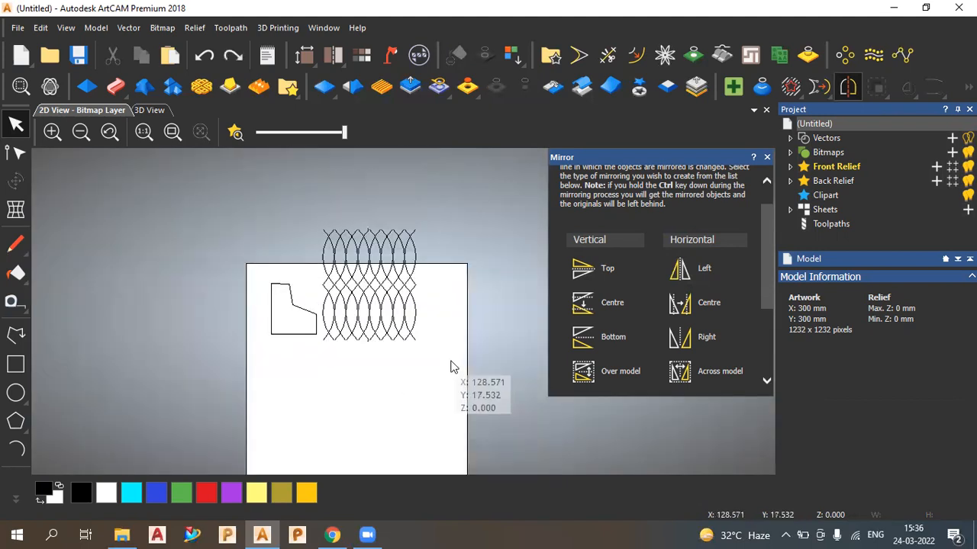
pyautogui.hotkey('ctrl', 'z')
pyautogui.hotkey('ctrl', 'z')
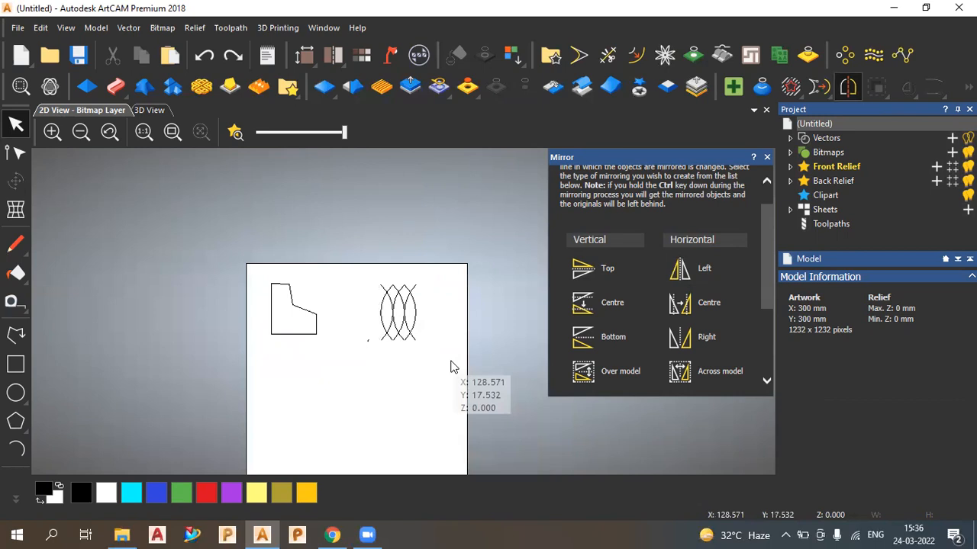
pyautogui.hotkey('ctrl', 'z')
pyautogui.scroll(2, 427, 331)
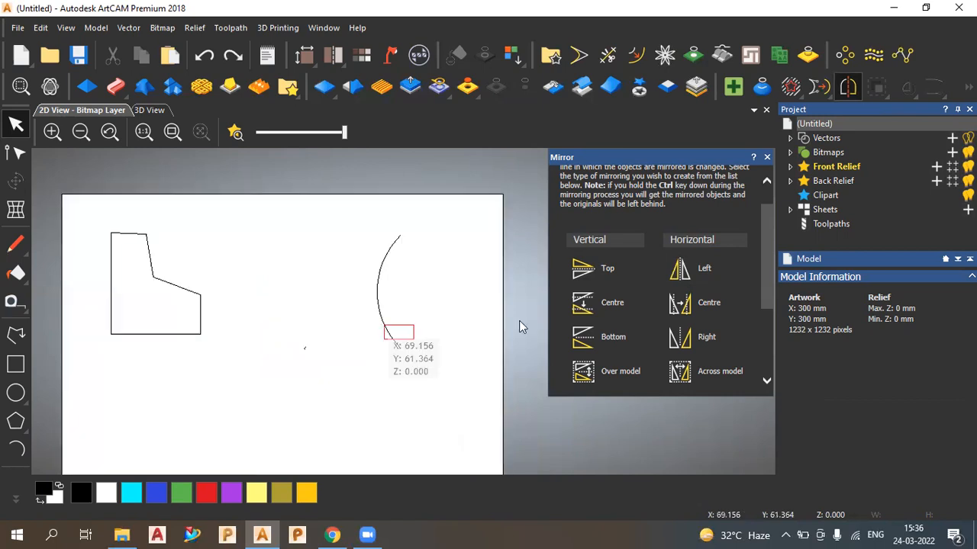
# Place a copy of the arc a short distance to its right, and delete that copy
pyautogui.click(595, 303)
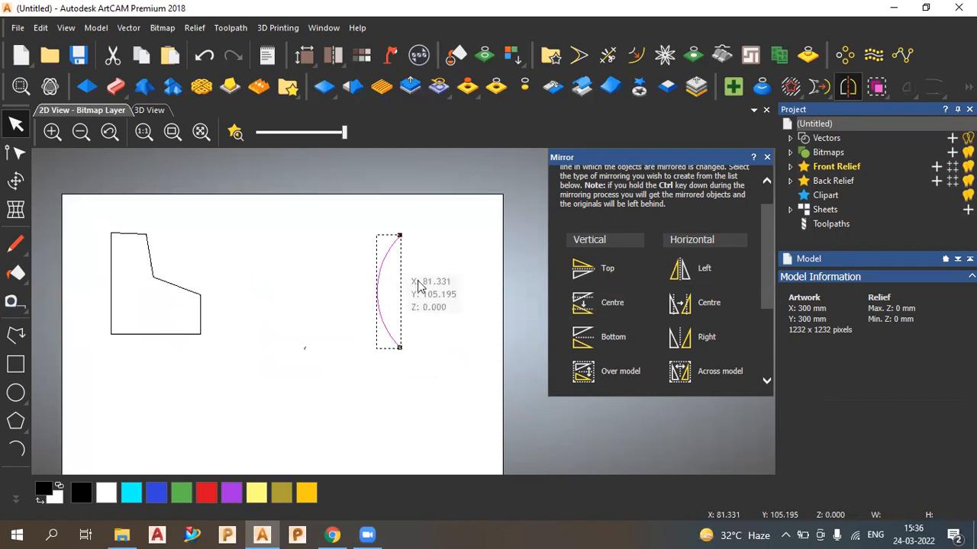
pyautogui.moveTo(399, 277); pyautogui.dragTo(433, 282)
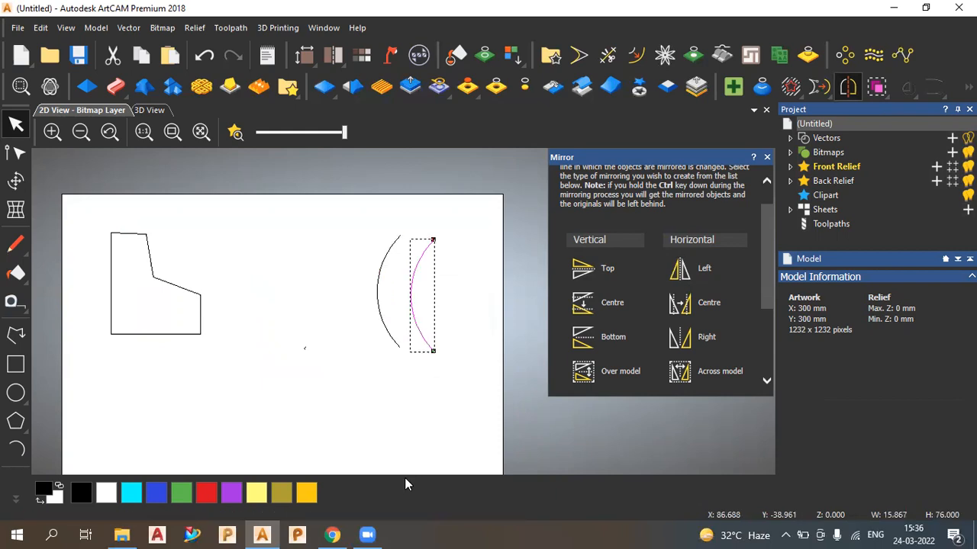
pyautogui.press('Delete')
# Mirror a copy of the stepped vector about its horizontal centre and about its vertical centre, undoing each mirror
pyautogui.moveTo(238, 371); pyautogui.dragTo(90, 235)
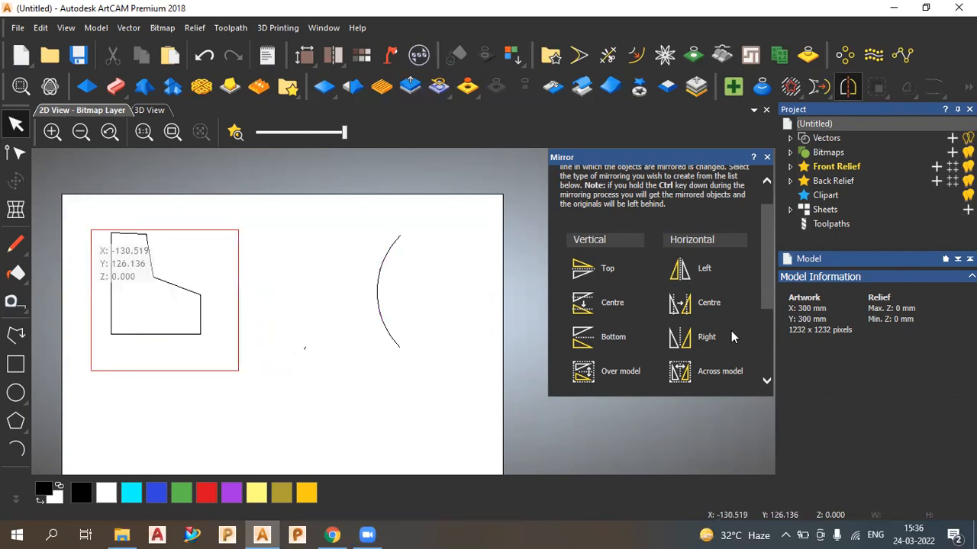
pyautogui.click(678, 306)
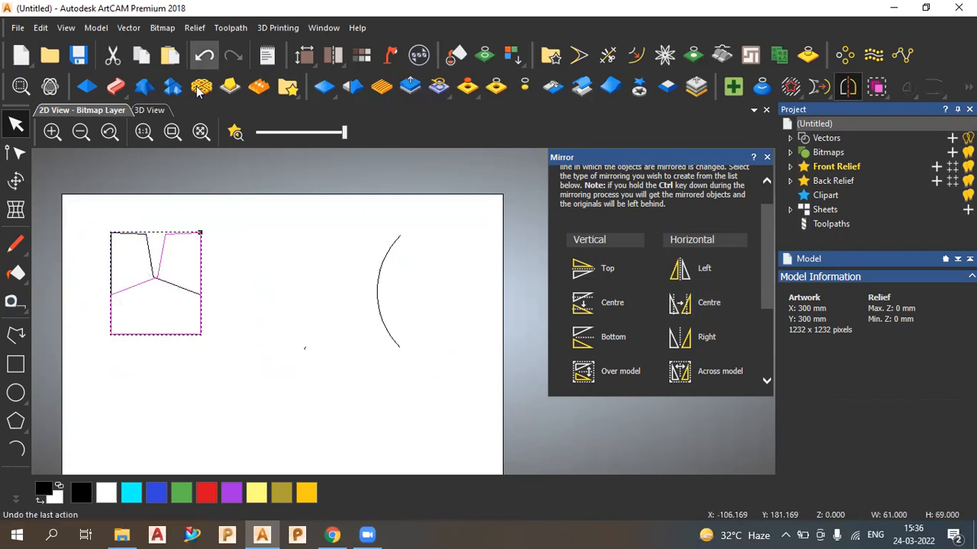
pyautogui.hotkey('ctrl', 'z')
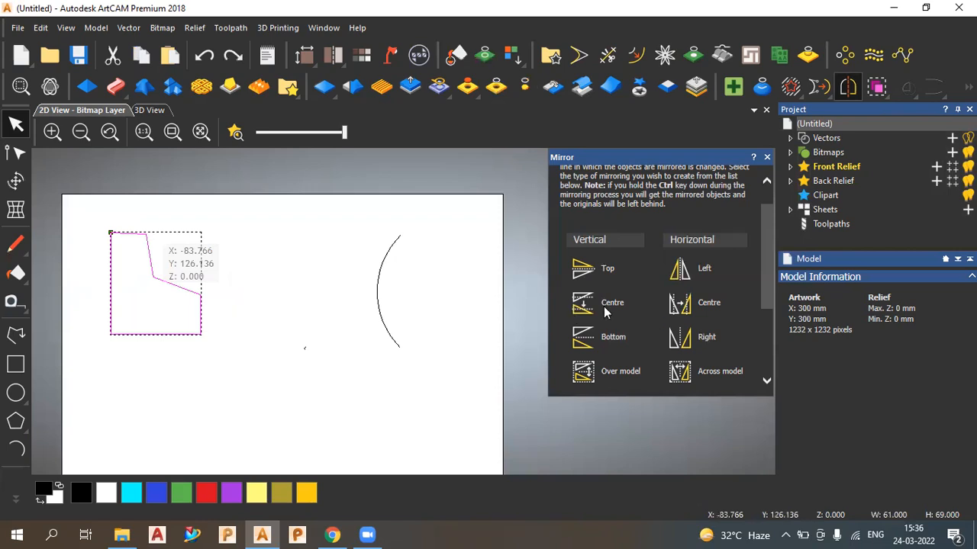
pyautogui.keyDown('ctrl'); pyautogui.click(600, 306); pyautogui.keyUp('ctrl')
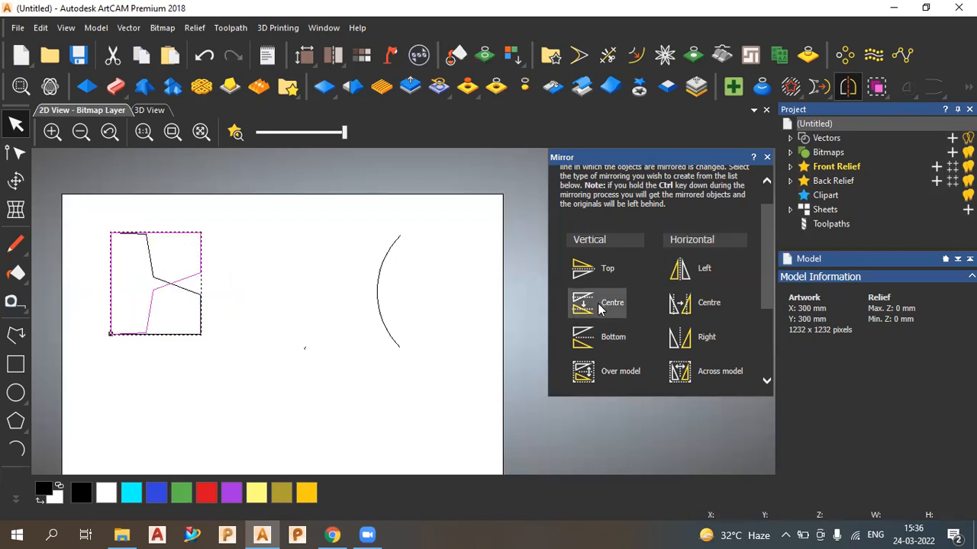
pyautogui.hotkey('ctrl', 'z')
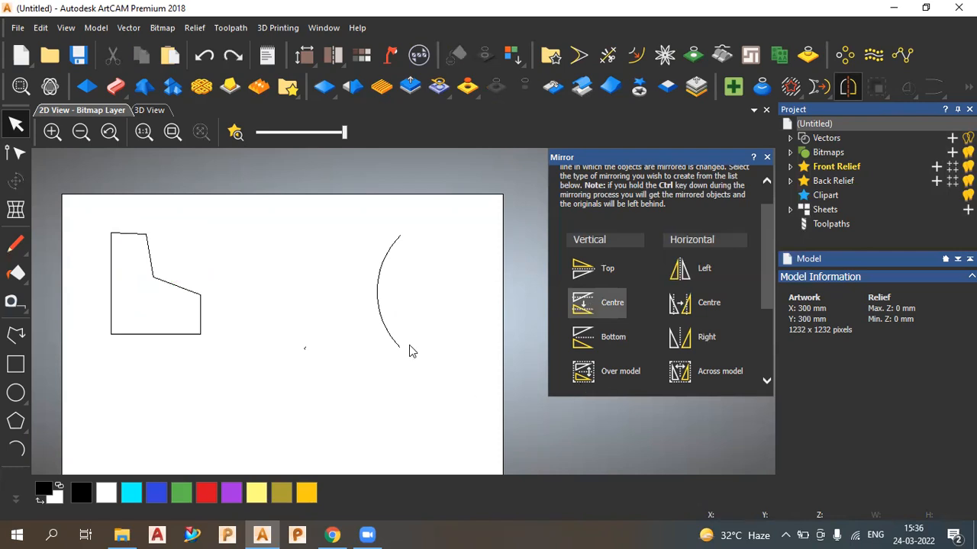
# Mirror a copy of the arc about its horizontal centre to form a crossed pair of arcs
pyautogui.click(406, 309)
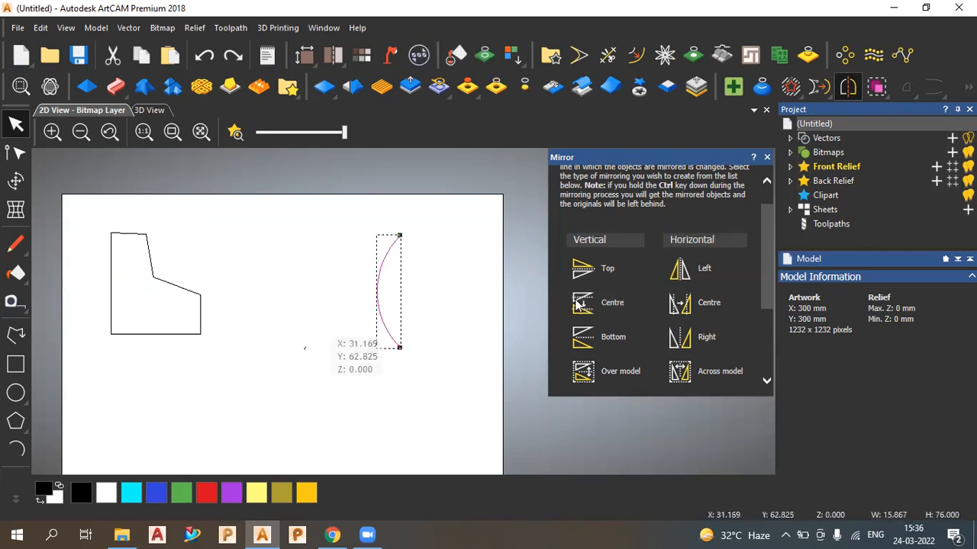
pyautogui.keyDown('ctrl'); pyautogui.click(678, 305); pyautogui.keyUp('ctrl')
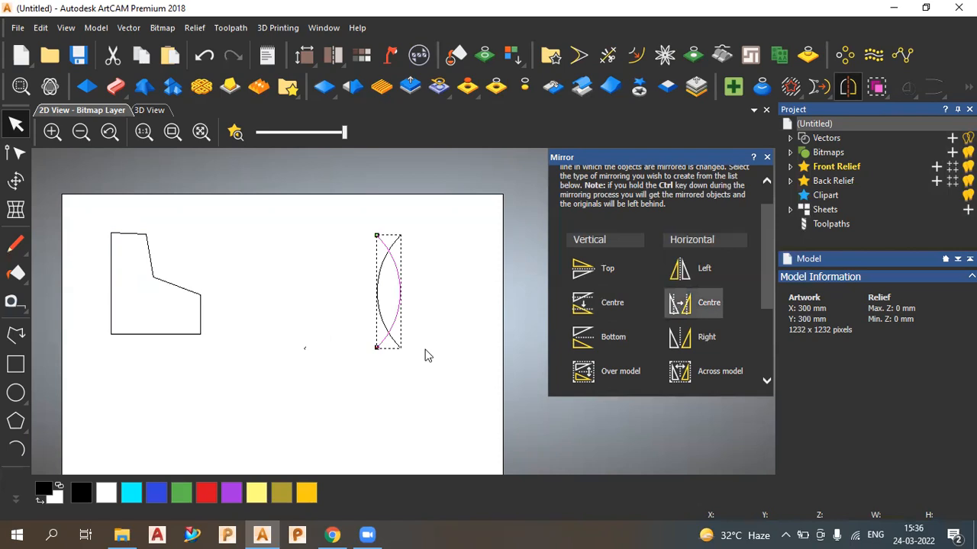
pyautogui.click(427, 355)
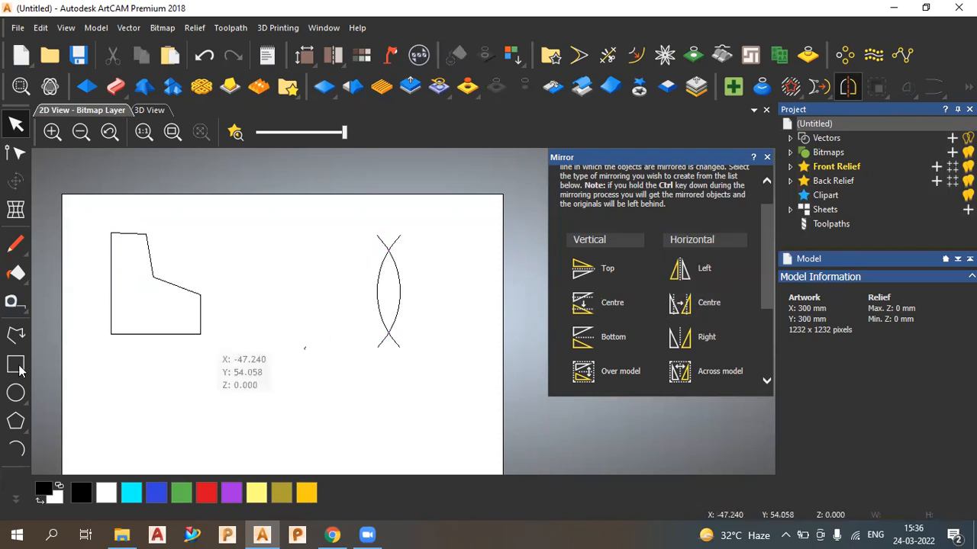
# Delete the crossed arcs and the small stray mark near them, keeping only the stepped vector on the page
pyautogui.click(16, 337)
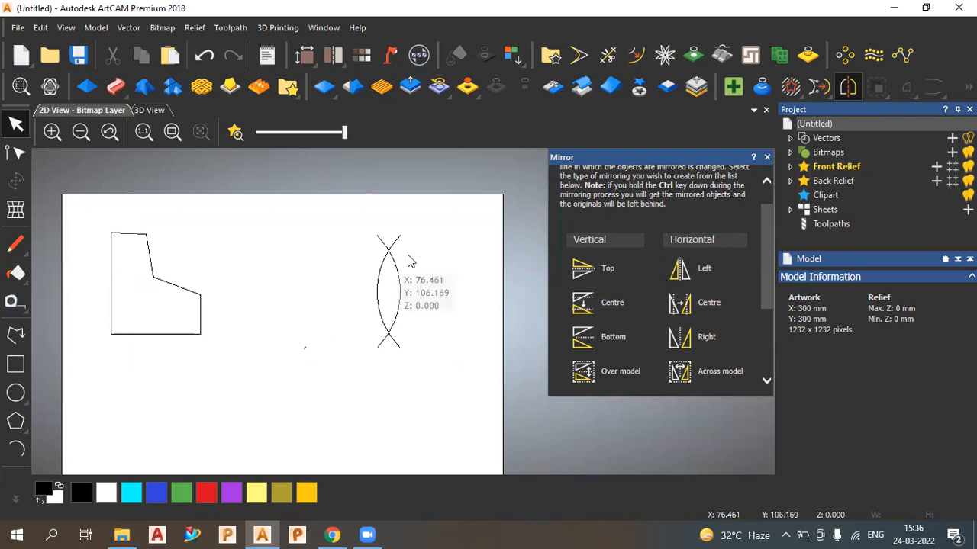
pyautogui.scroll(-2, 350, 386)
pyautogui.moveTo(340, 331); pyautogui.dragTo(389, 301, button='middle')
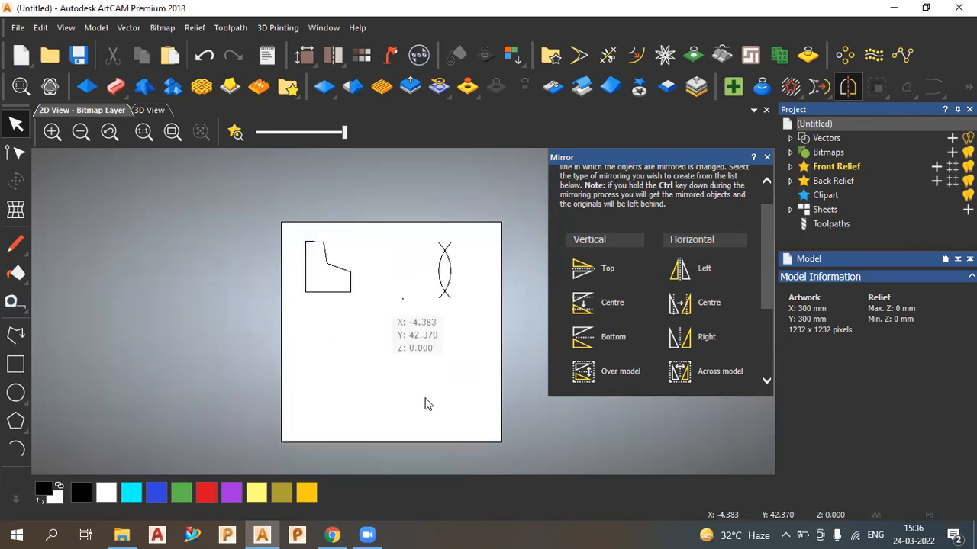
pyautogui.moveTo(289, 345); pyautogui.dragTo(282, 307, button='middle')
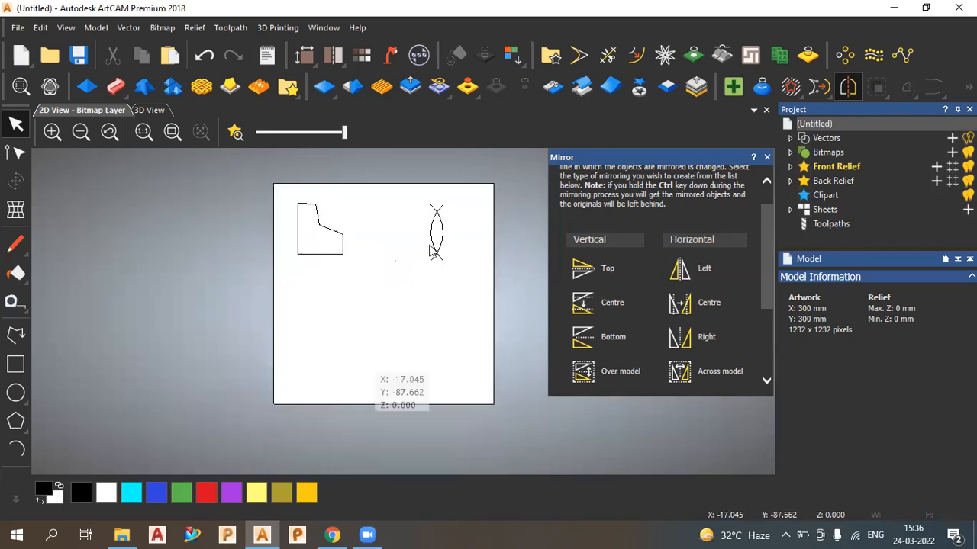
pyautogui.click(403, 211)
pyautogui.click(362, 283)
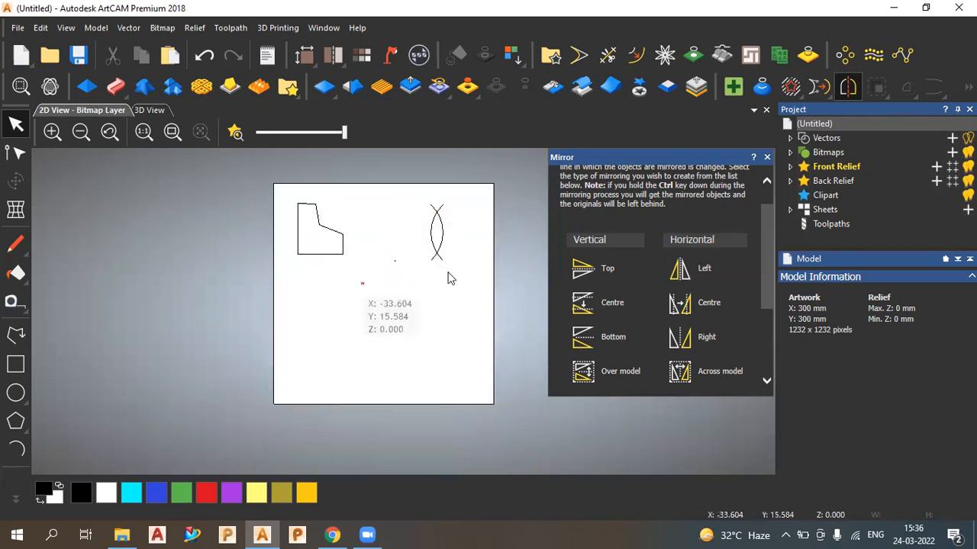
pyautogui.click(390, 203)
pyautogui.press('Delete')
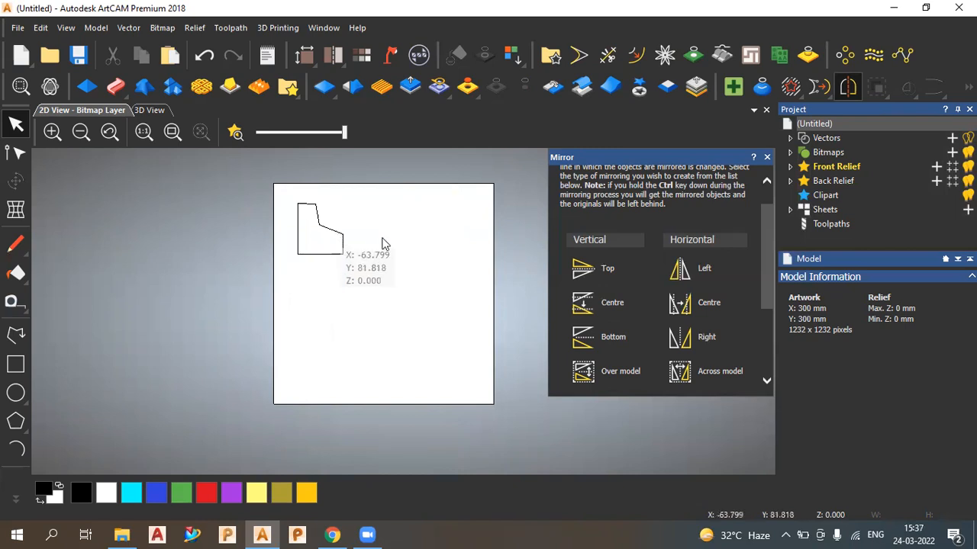
# Mirror copies of the stepped vector into a staircase: right twice, bottom twice, right once and bottom once
pyautogui.hotkey('ctrl', 'a')
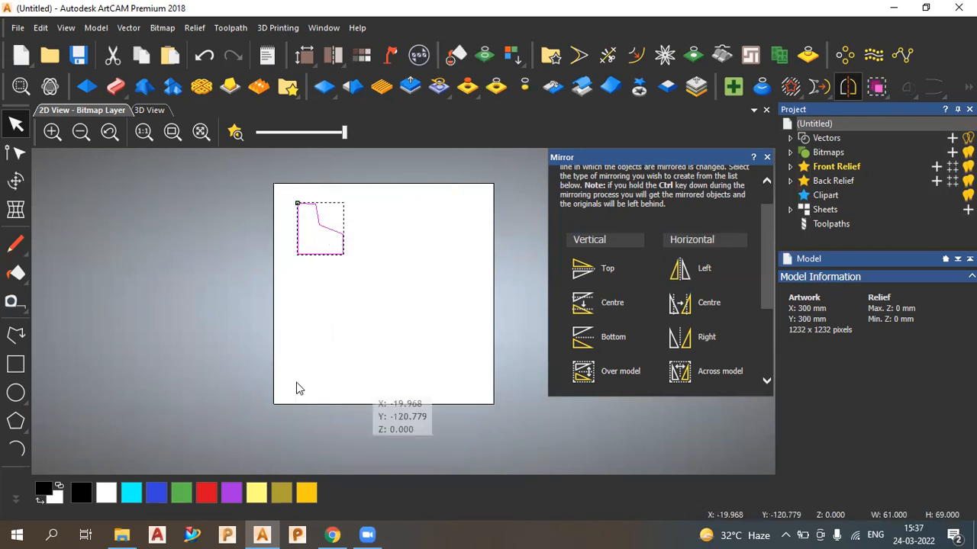
pyautogui.keyDown('ctrl'); pyautogui.click(681, 344); pyautogui.keyUp('ctrl')
pyautogui.keyDown('ctrl'); pyautogui.click(681, 344); pyautogui.keyUp('ctrl')
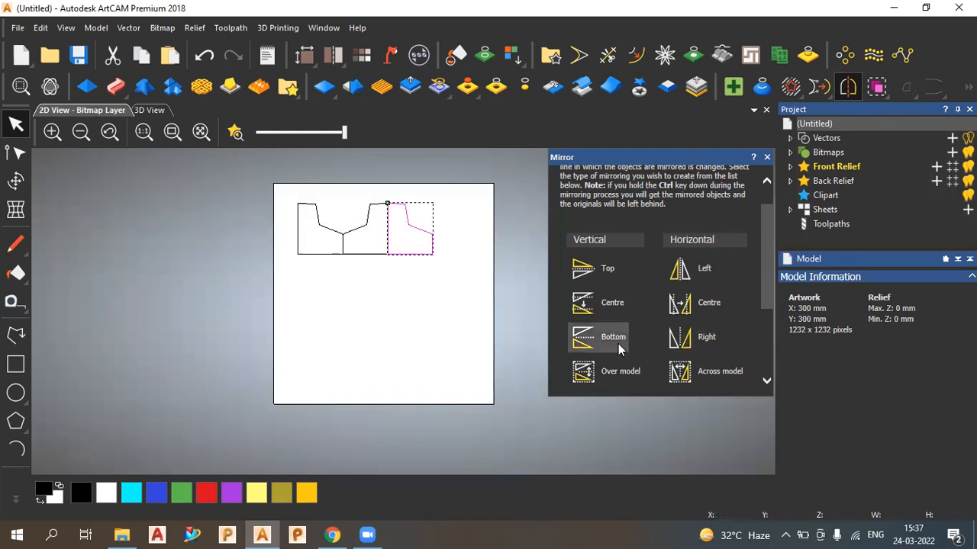
pyautogui.keyDown('ctrl'); pyautogui.click(614, 345); pyautogui.keyUp('ctrl')
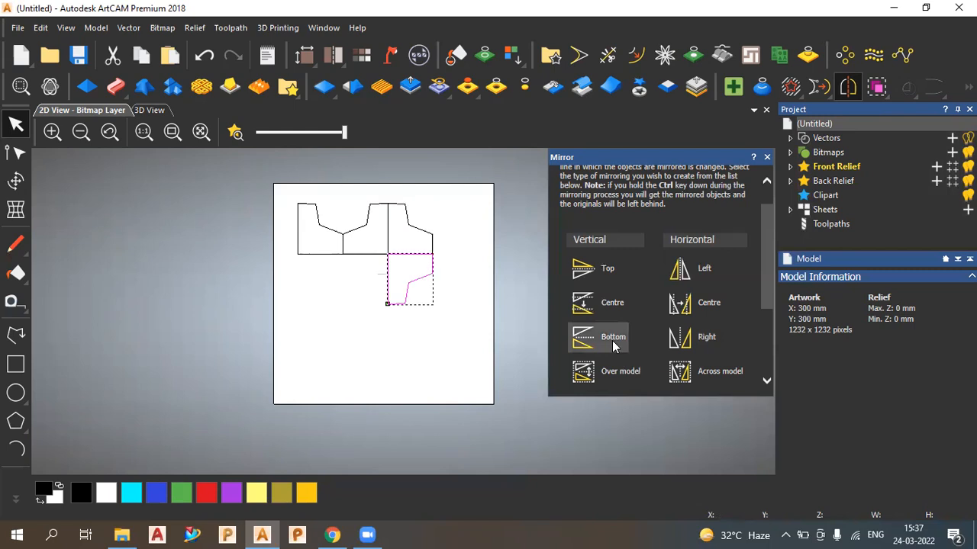
pyautogui.keyDown('ctrl'); pyautogui.click(639, 345); pyautogui.keyUp('ctrl')
pyautogui.keyDown('ctrl'); pyautogui.click(679, 339); pyautogui.keyUp('ctrl')
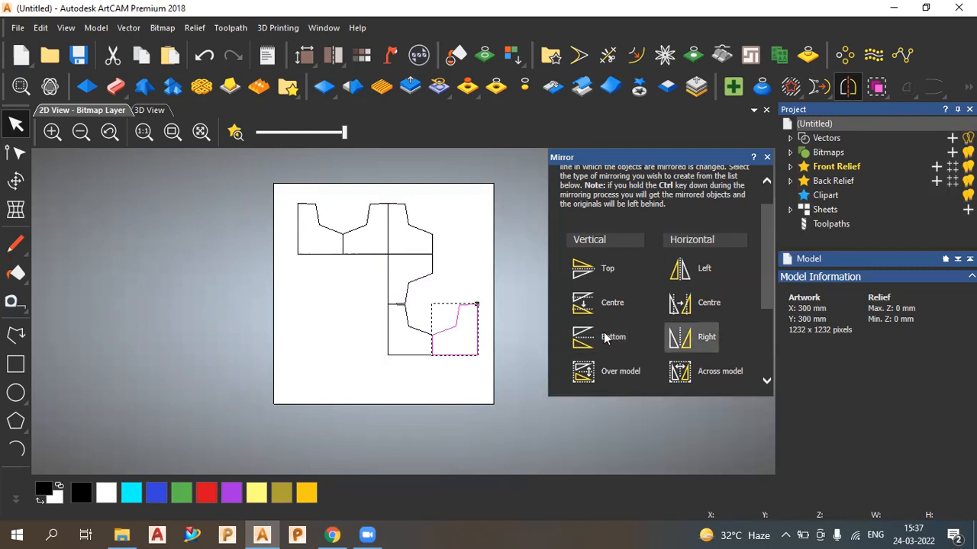
pyautogui.keyDown('ctrl'); pyautogui.click(574, 342); pyautogui.keyUp('ctrl')
pyautogui.keyDown('ctrl'); pyautogui.click(574, 343); pyautogui.keyUp('ctrl')
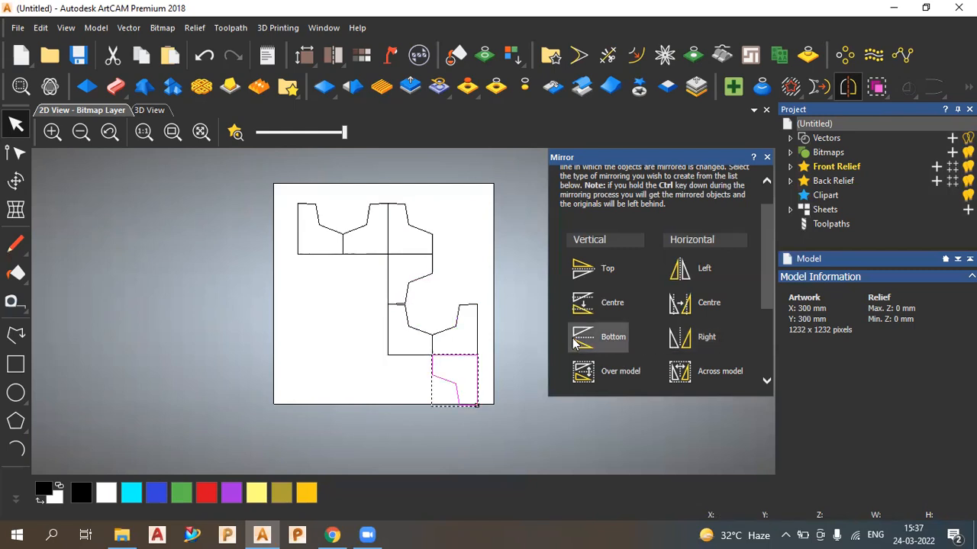
pyautogui.click(363, 339)
# Undo the staircase mirroring and the preceding deletion of the crossed arcs
pyautogui.hotkey('ctrl', 'z')
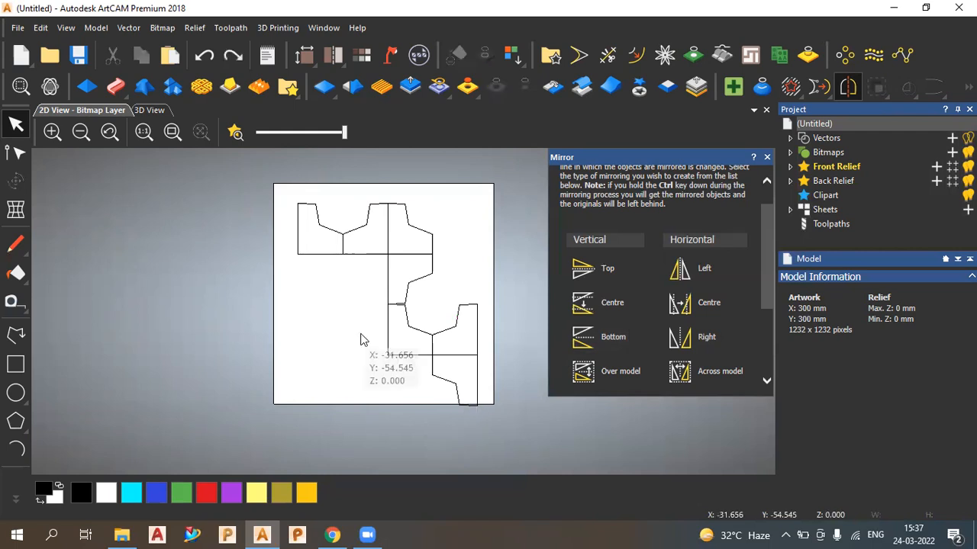
pyautogui.hotkey('ctrl', 'z')
pyautogui.hotkey('ctrl', 'z')
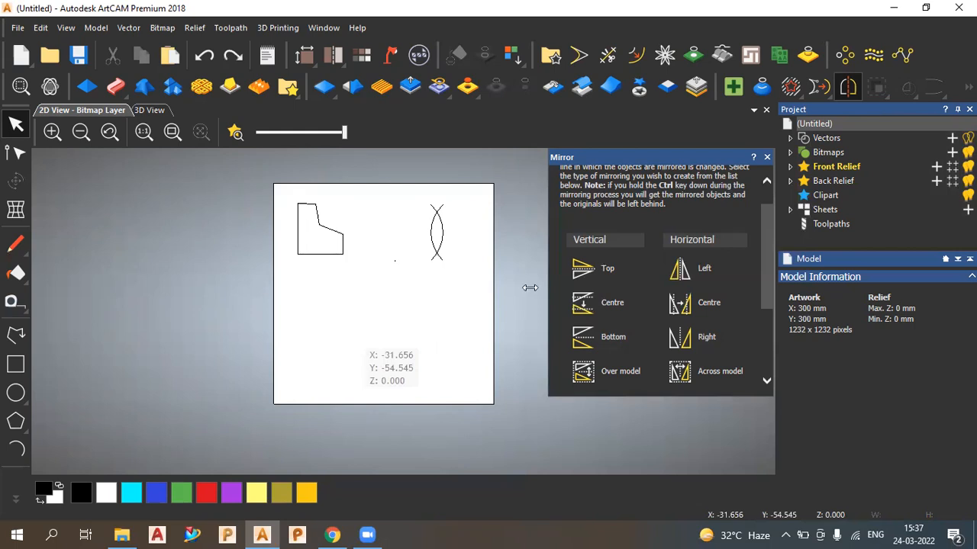
# Delete the crossed arcs and the small stray mark again, and select the stepped vector
pyautogui.press('Delete')
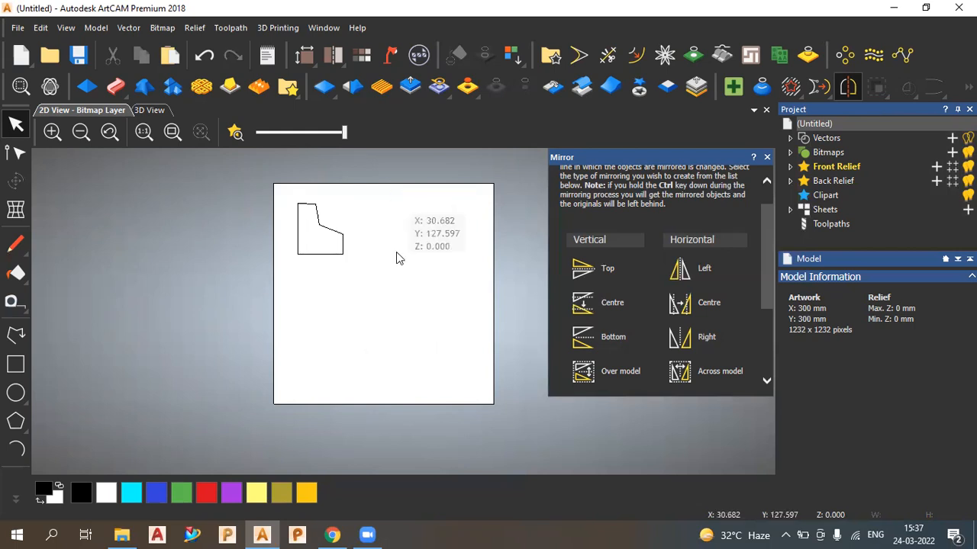
pyautogui.moveTo(277, 203); pyautogui.dragTo(357, 280)
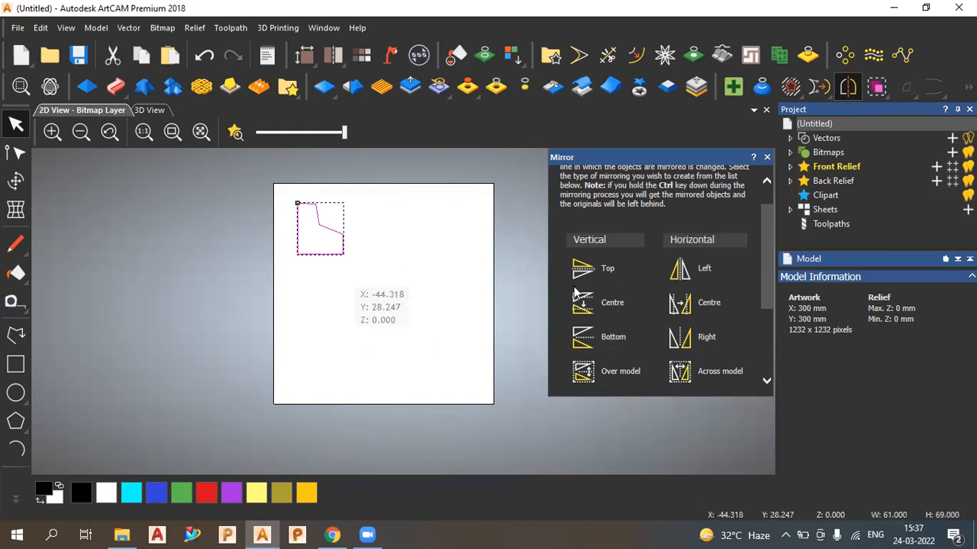
# Mirror copies of the stepped vector bottom, right, bottom and left in sequence, and undo all of these copies
pyautogui.click(613, 338)
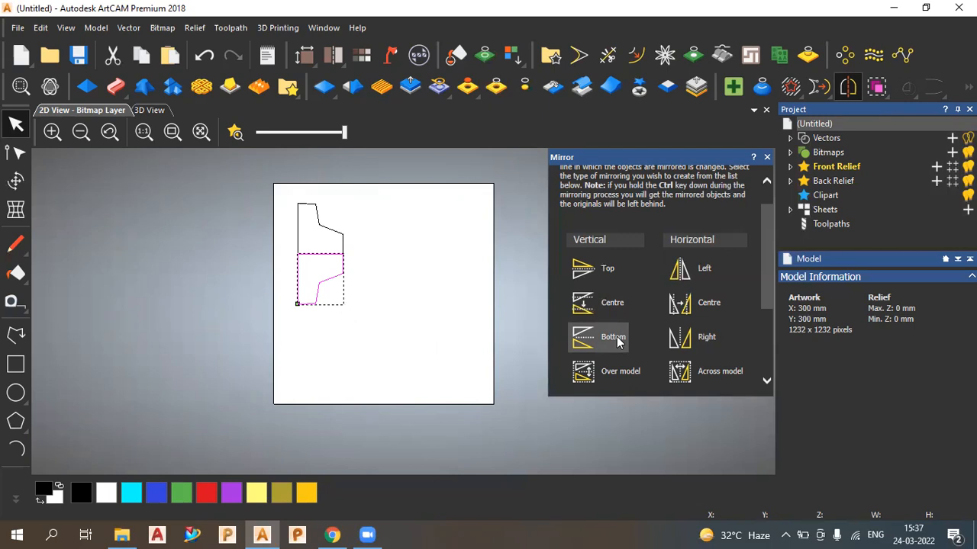
pyautogui.click(684, 343)
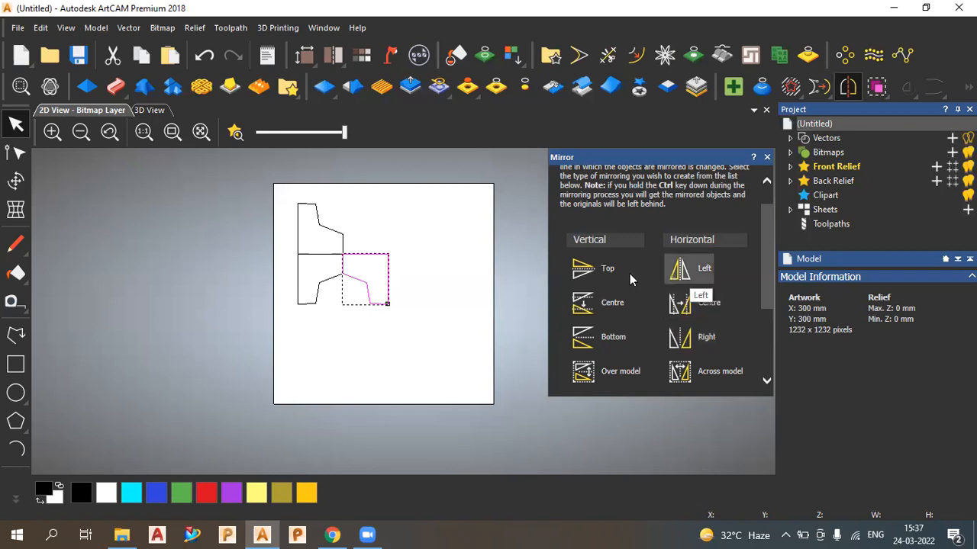
pyautogui.keyDown('ctrl'); pyautogui.click(625, 345); pyautogui.keyUp('ctrl')
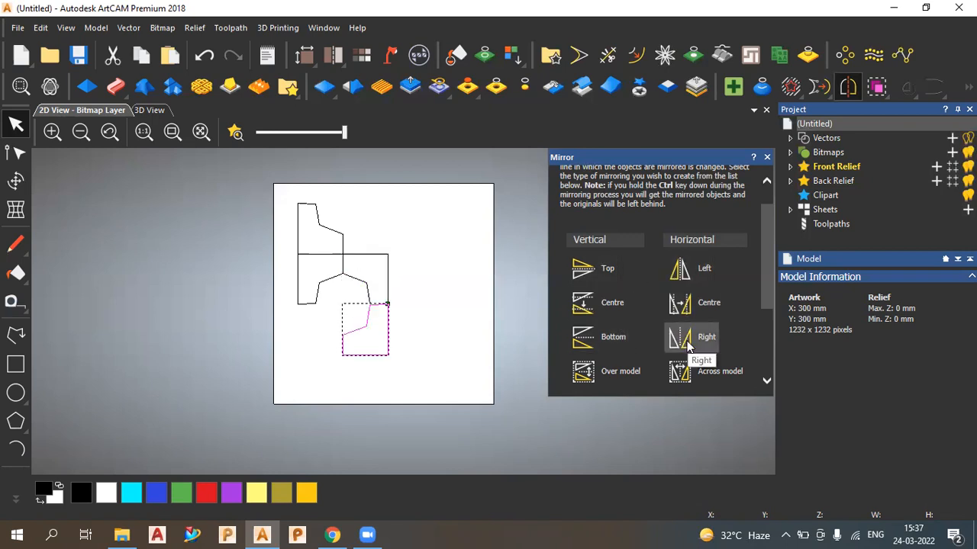
pyautogui.keyDown('ctrl'); pyautogui.click(687, 275); pyautogui.keyUp('ctrl')
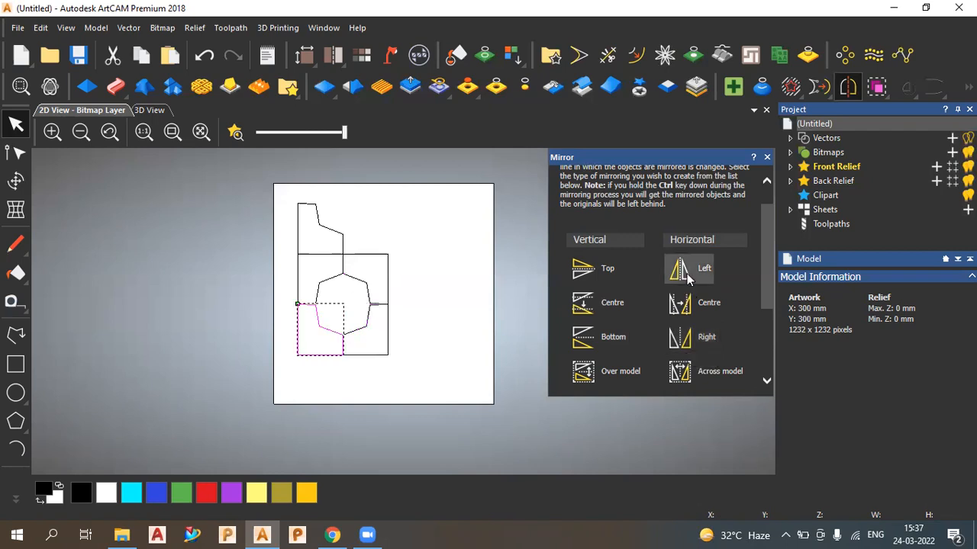
pyautogui.click(447, 349)
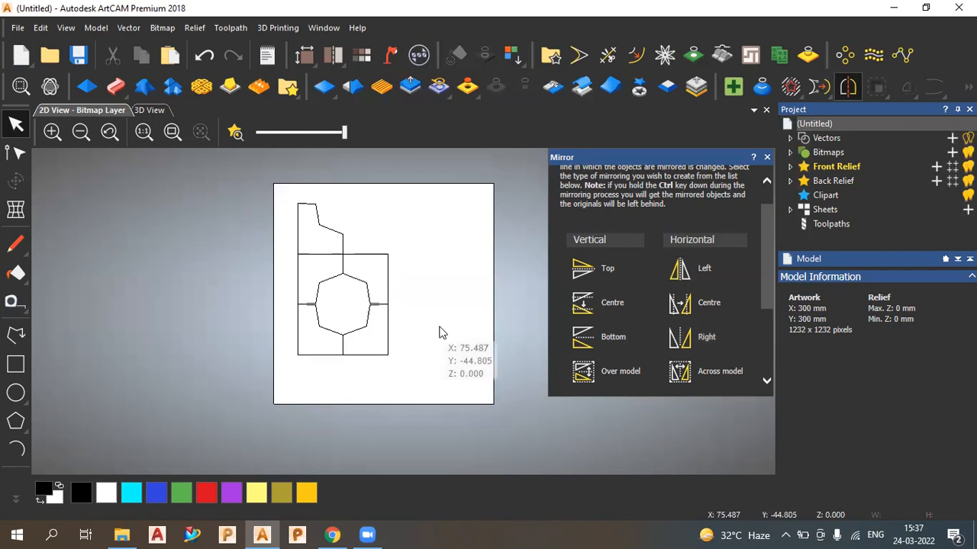
pyautogui.hotkey('ctrl', 'z')
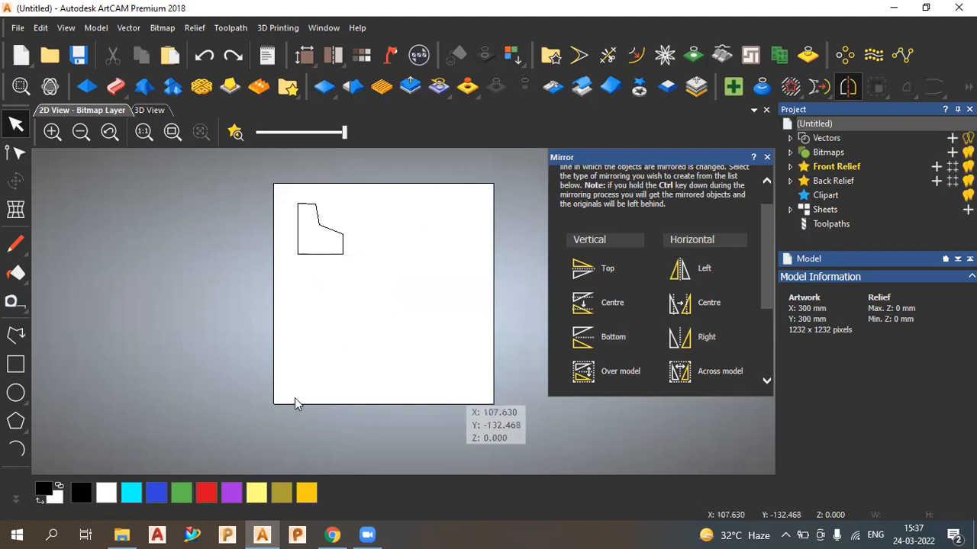
# Mirror copies of the stepped vector into the page's other three corners using Across model, Over model and Across model
pyautogui.moveTo(295, 210); pyautogui.dragTo(395, 277)
pyautogui.click(676, 378)
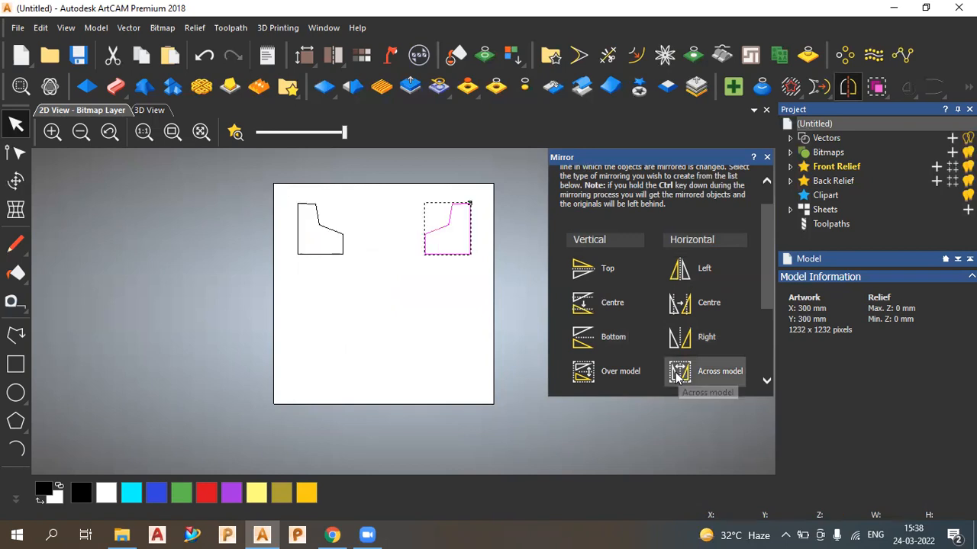
pyautogui.click(587, 380)
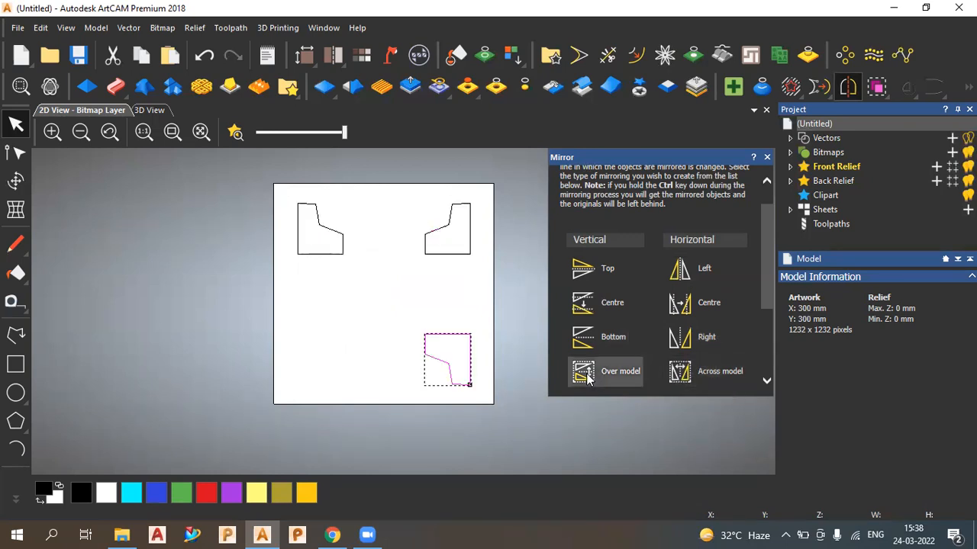
pyautogui.click(679, 374)
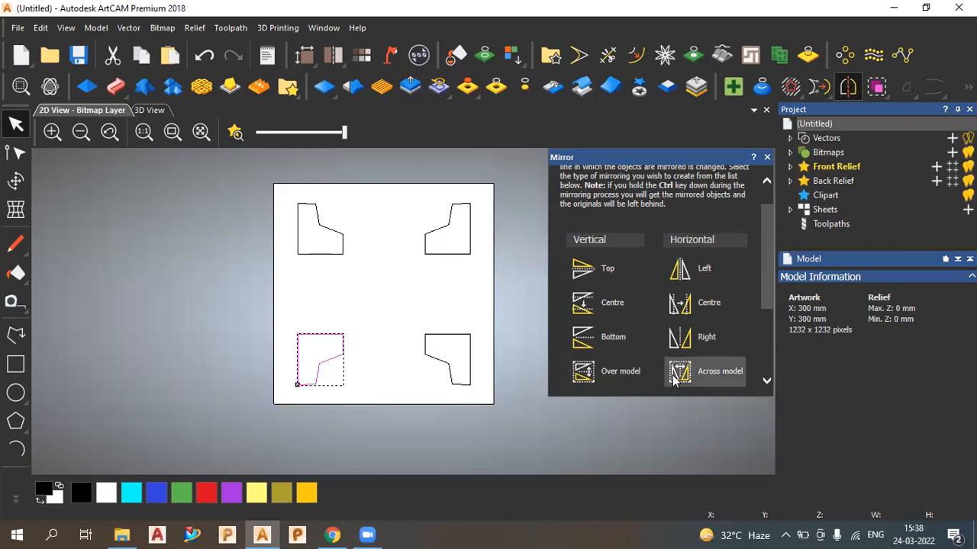
pyautogui.click(284, 309)
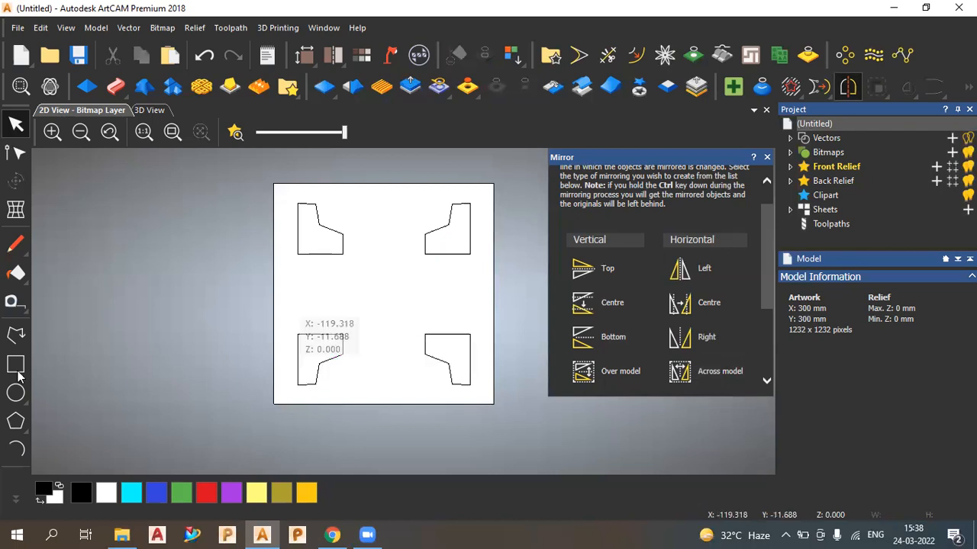
# Draw a circle of about 12.6 mm radius inside the lower part of the original stepped vector
pyautogui.click(16, 392)
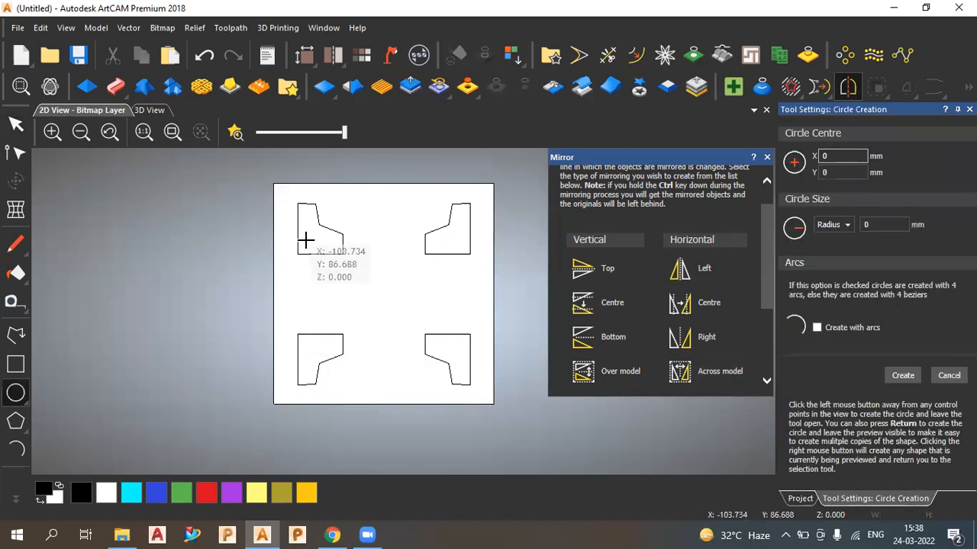
pyautogui.moveTo(312, 240); pyautogui.dragTo(315, 249)
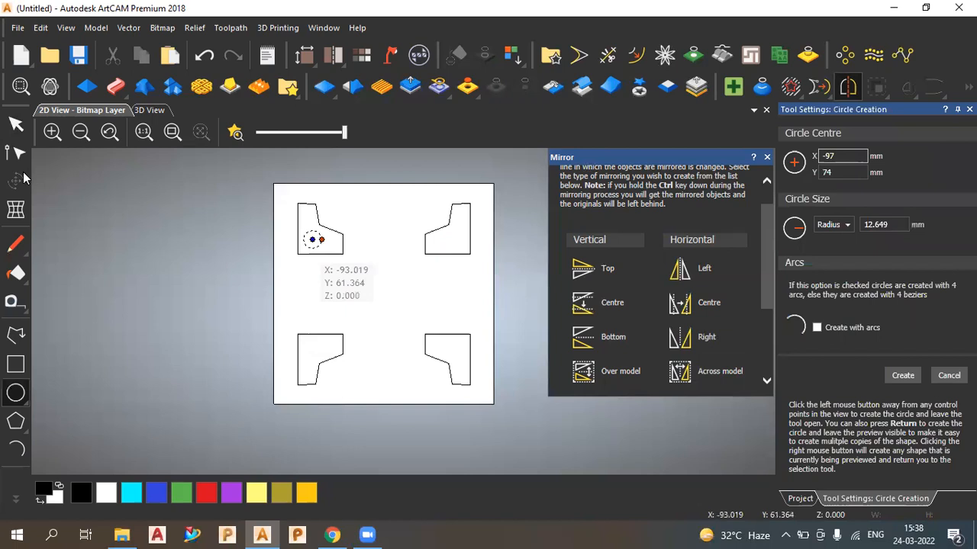
pyautogui.click(15, 132)
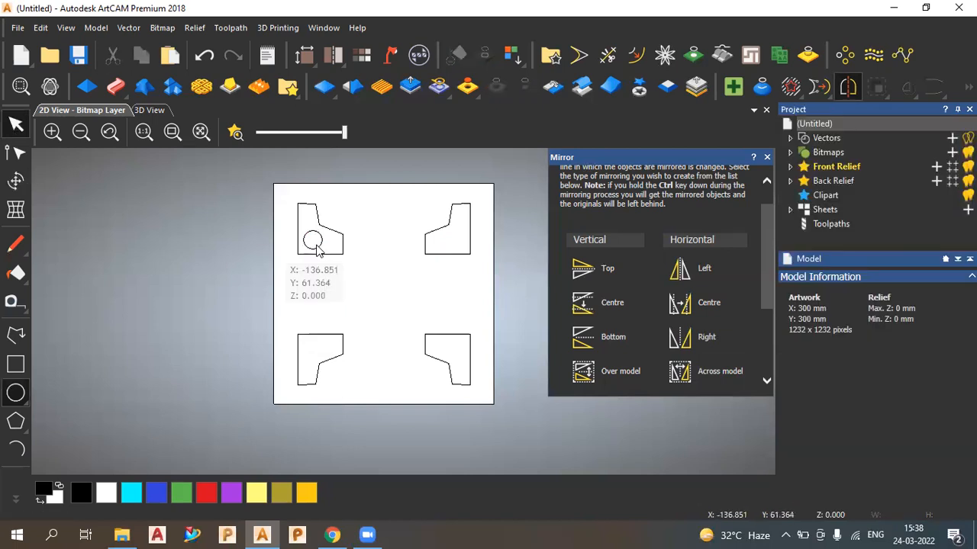
# Mirror copies of the circle with Across model, Over model, Left and Across model in sequence
pyautogui.keyDown('ctrl'); pyautogui.click(690, 372); pyautogui.keyUp('ctrl')
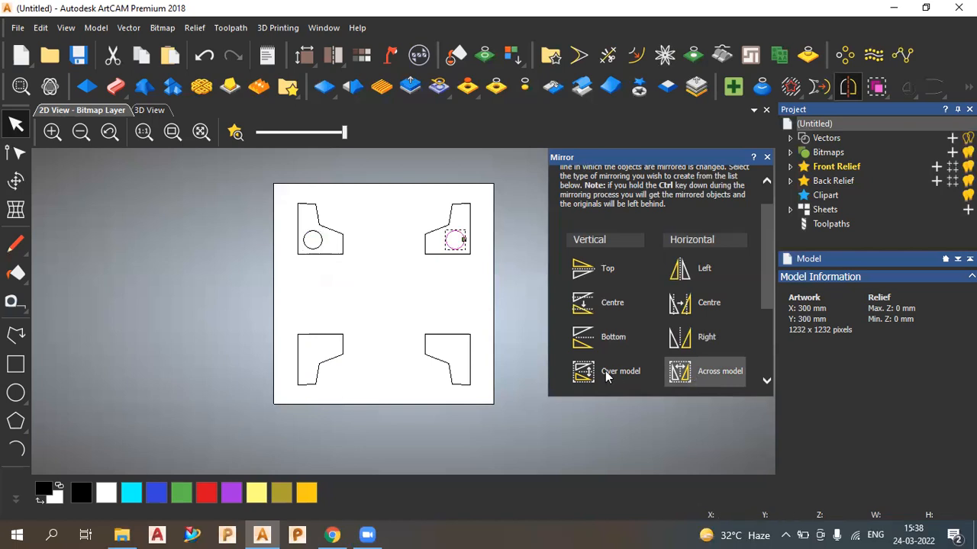
pyautogui.keyDown('ctrl'); pyautogui.click(607, 375); pyautogui.keyUp('ctrl')
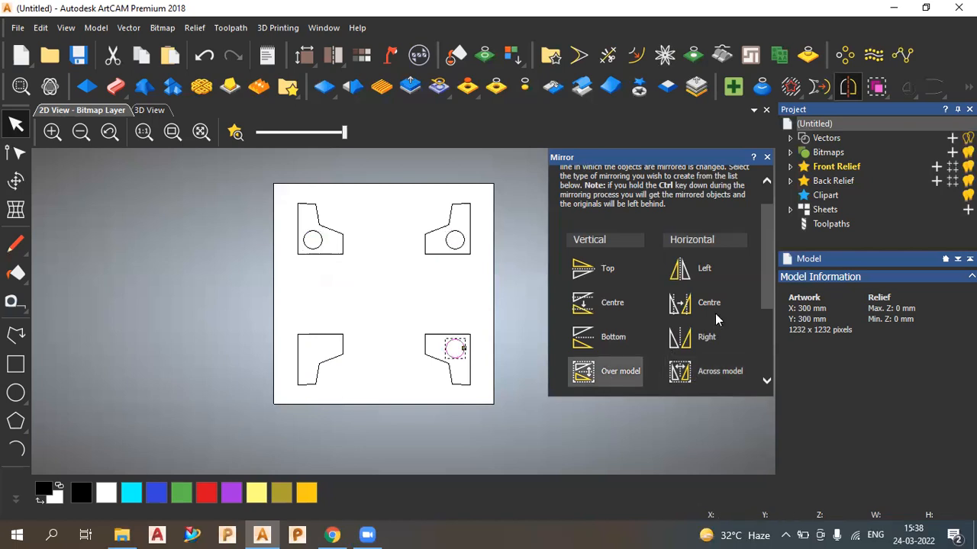
pyautogui.keyDown('ctrl'); pyautogui.click(687, 279); pyautogui.keyUp('ctrl')
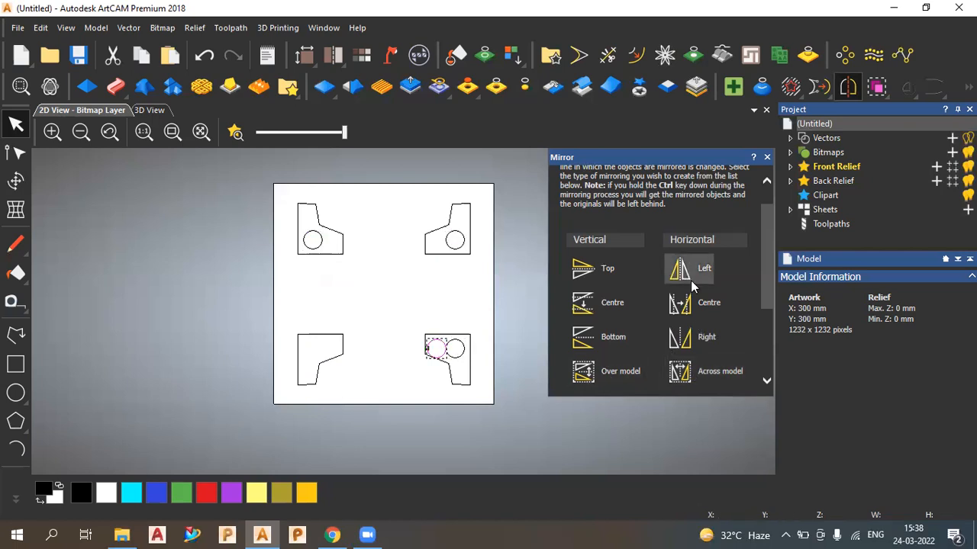
pyautogui.keyDown('ctrl'); pyautogui.click(694, 373); pyautogui.keyUp('ctrl')
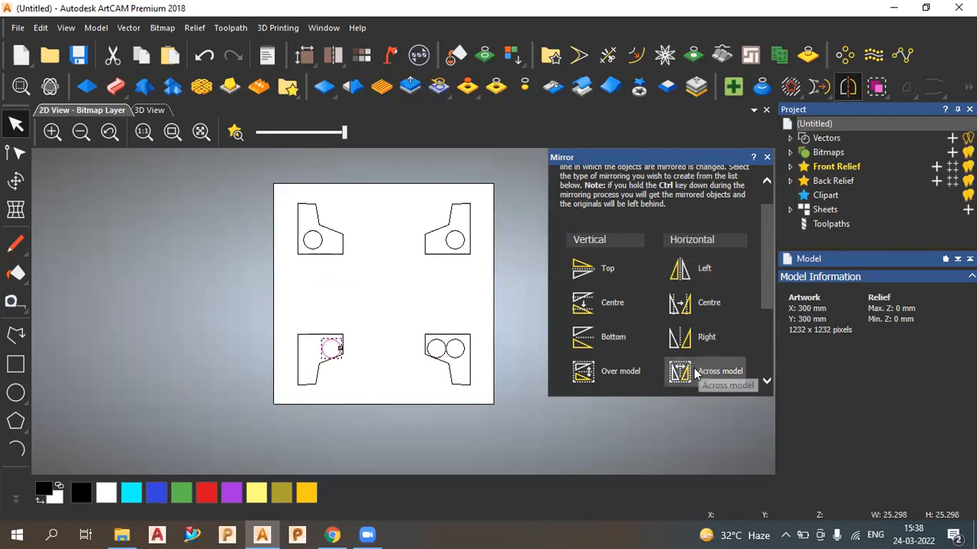
pyautogui.click(420, 292)
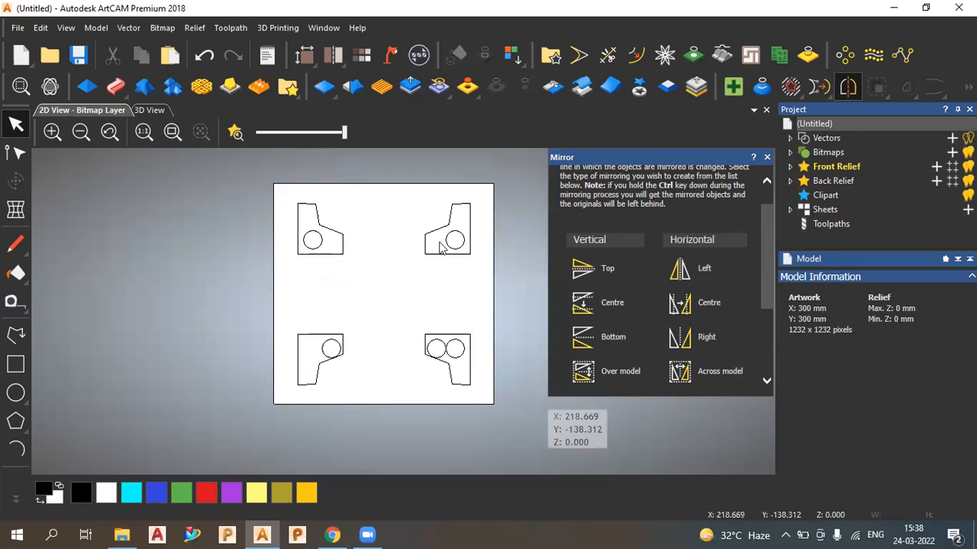
# Delete all mirrored vectors and circles, leaving only the original stepped vector and its circle on the page
pyautogui.moveTo(501, 407); pyautogui.dragTo(496, 415)
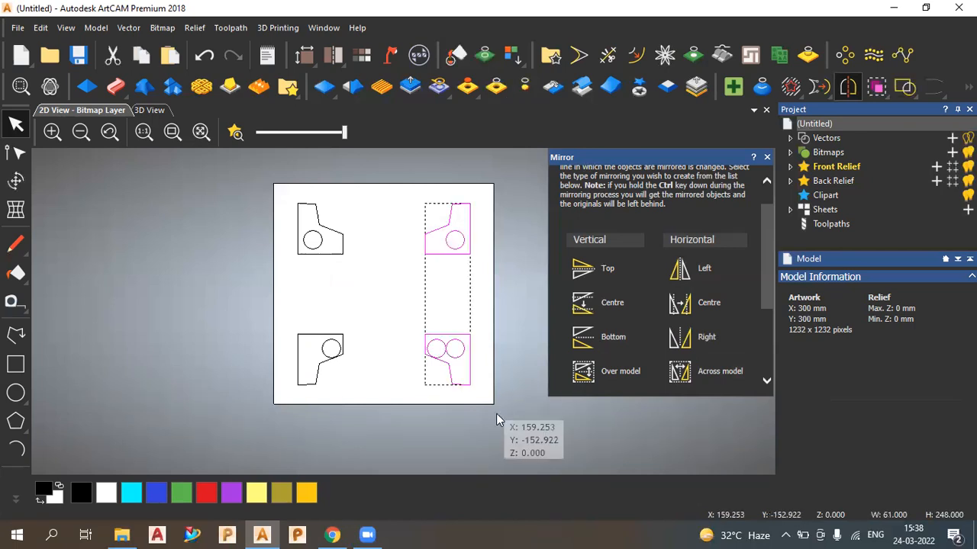
pyautogui.press('Delete')
pyautogui.moveTo(381, 389); pyautogui.dragTo(290, 324)
pyautogui.press('Delete')
pyautogui.click(318, 246)
pyautogui.press('Delete')
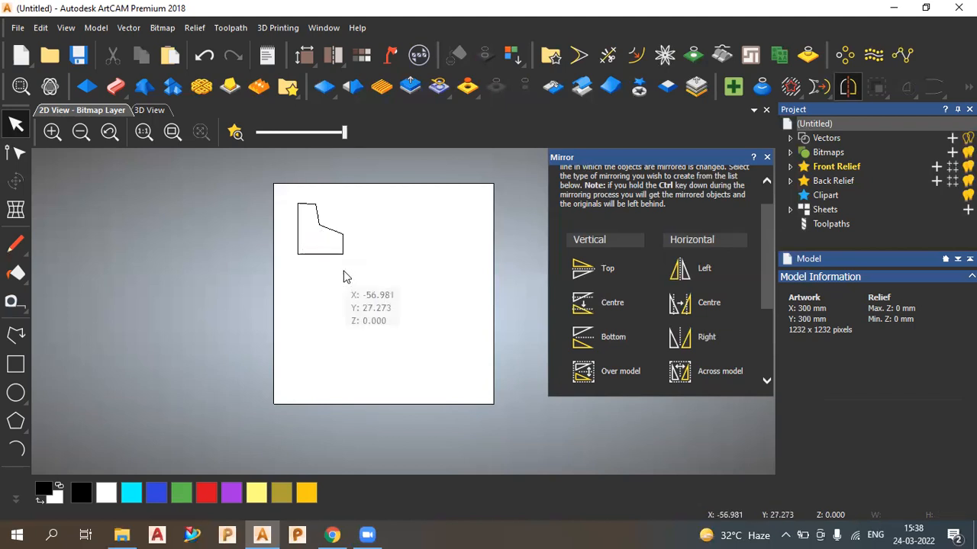
pyautogui.hotkey('ctrl', 'z')
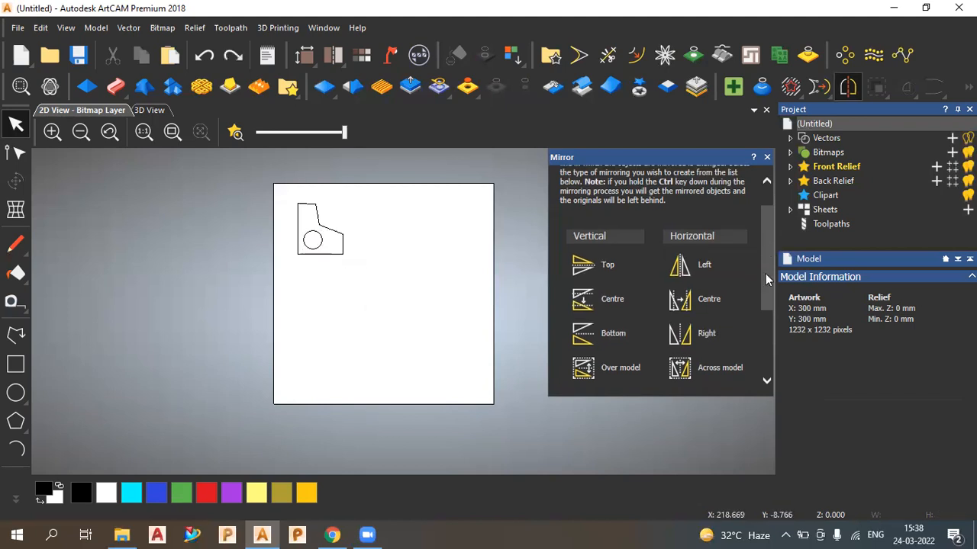
# Draw a slanted open line about 44 mm wide beside the stepped vector as a mirror line
pyautogui.moveTo(765, 282); pyautogui.dragTo(765, 325)
pyautogui.click(15, 334)
pyautogui.click(372, 205)
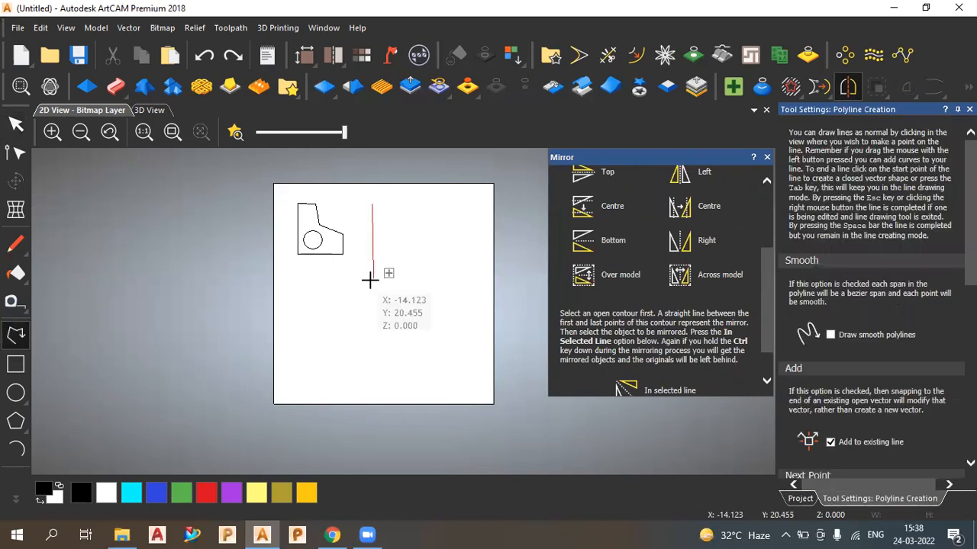
pyautogui.click(339, 278)
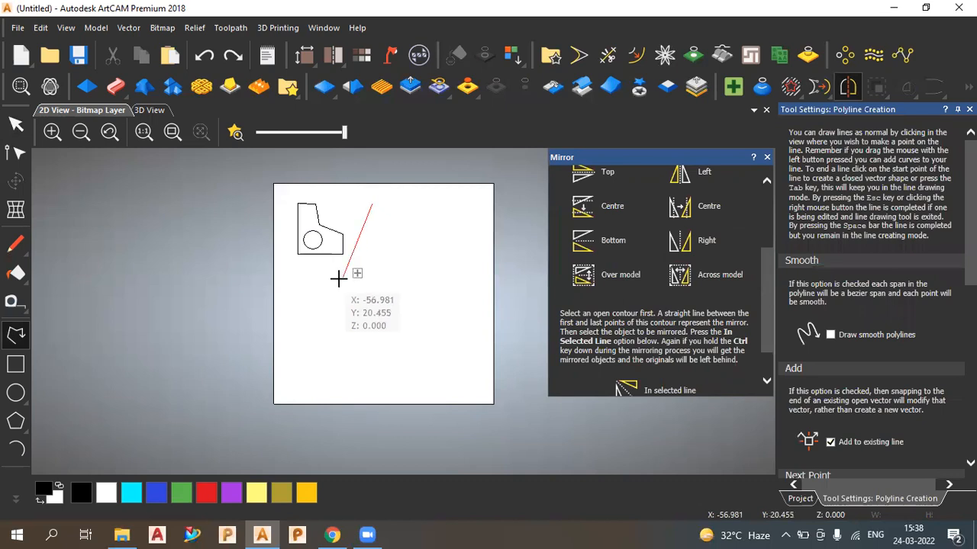
pyautogui.press('Escape')
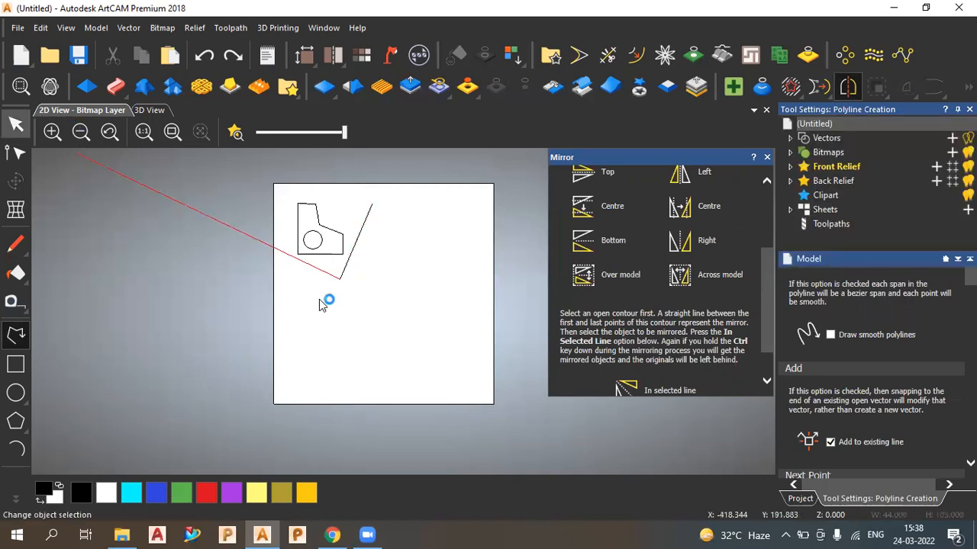
# Mirror a copy of the stepped vector and its circle about the slanted line with In selected line
pyautogui.moveTo(388, 301); pyautogui.dragTo(286, 189)
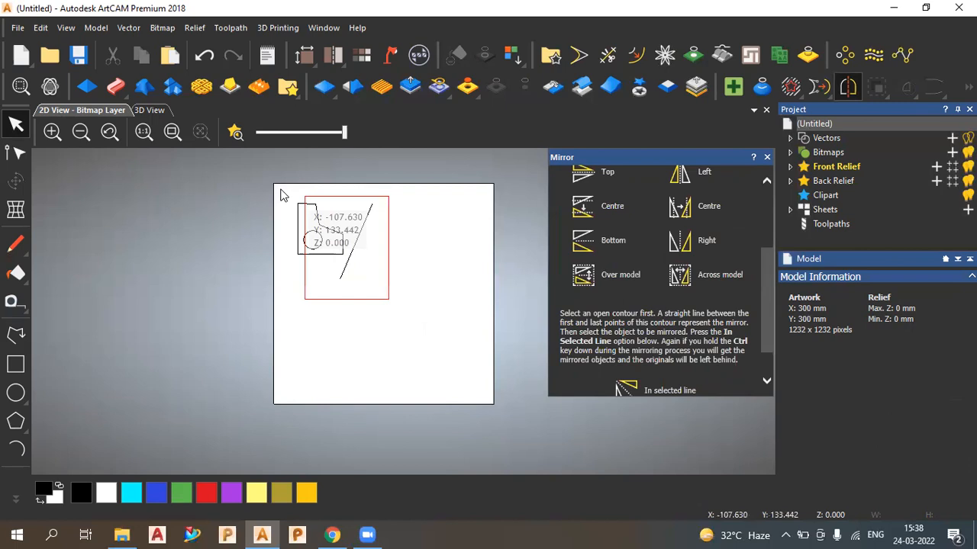
pyautogui.scroll(-2, 765, 305)
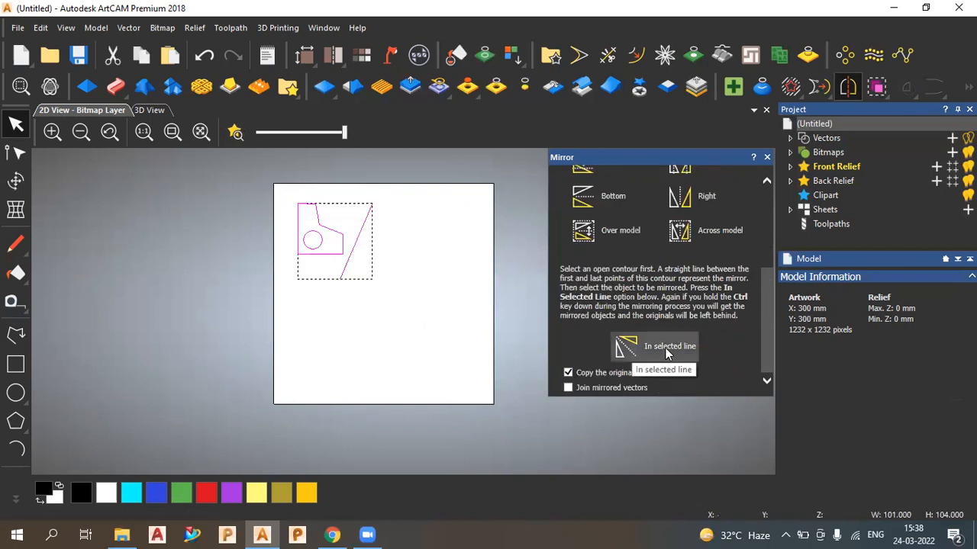
pyautogui.click(665, 349)
pyautogui.click(397, 329)
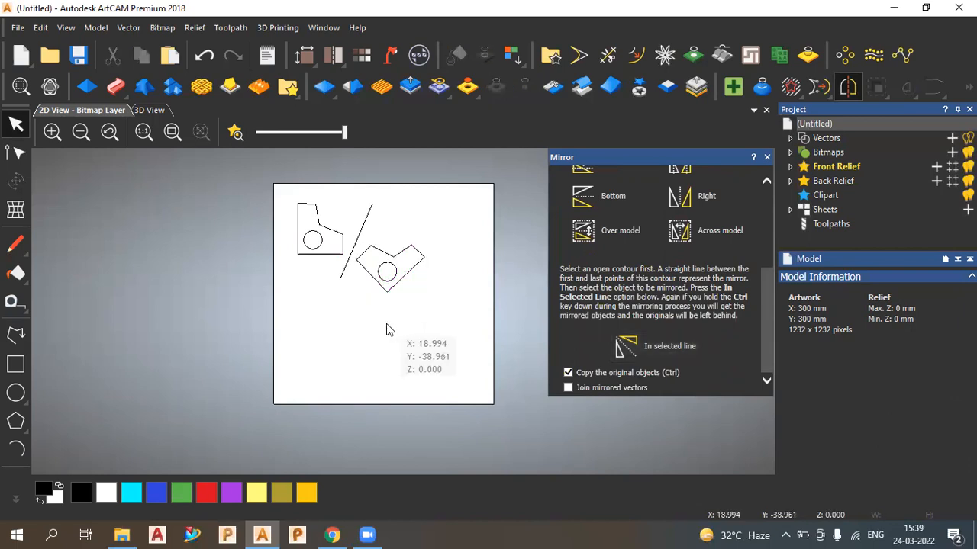
pyautogui.click(16, 335)
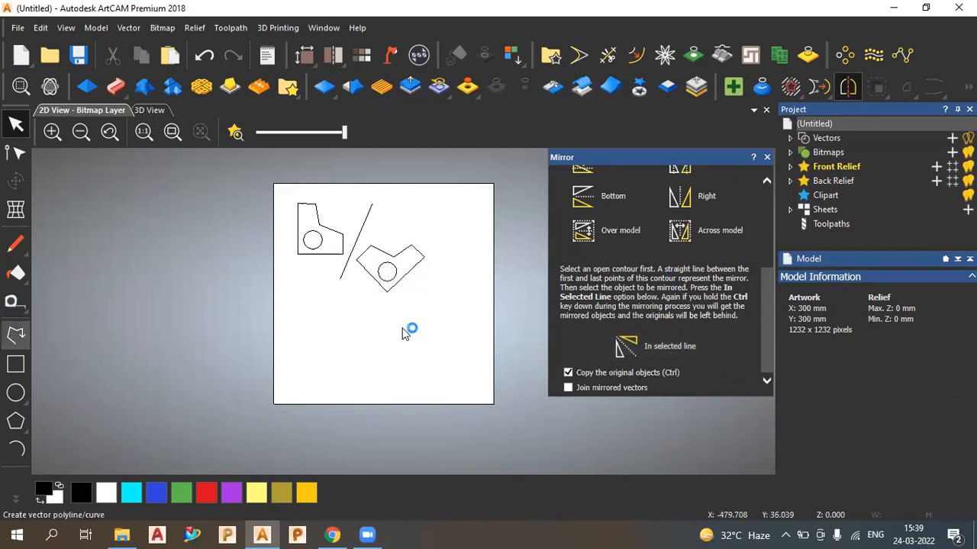
pyautogui.click(324, 320)
pyautogui.rightClick(324, 319)
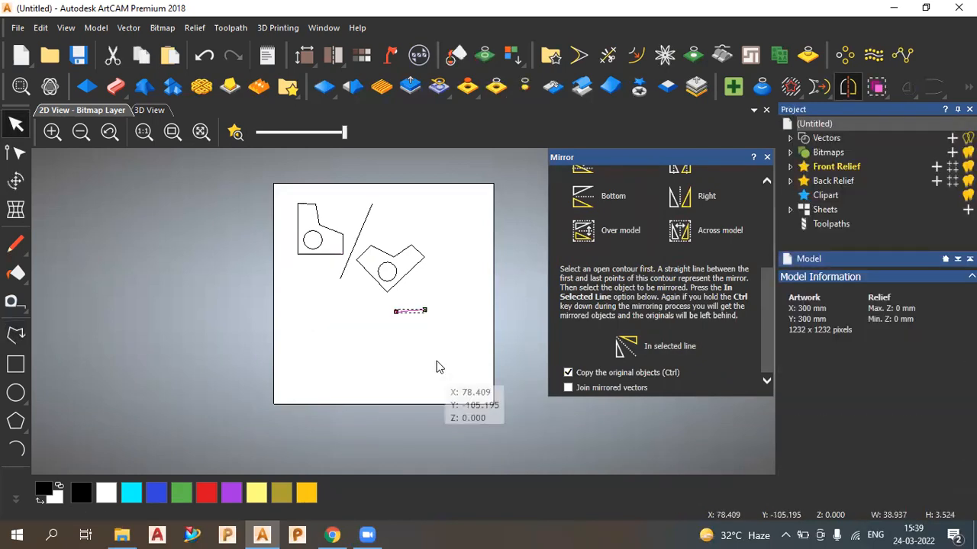
# Draw a horizontal open line beneath both stepped vectors, spanning their combined width
pyautogui.click(15, 334)
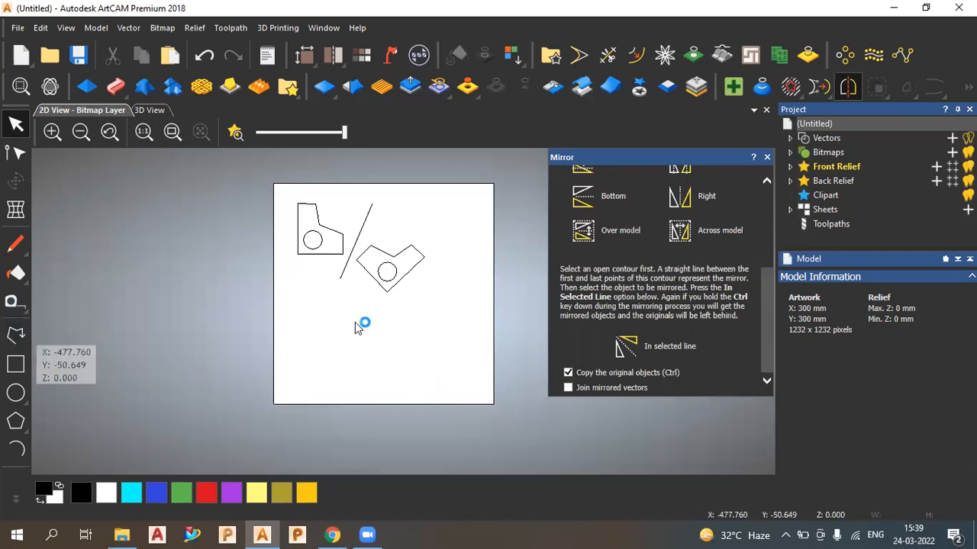
pyautogui.click(297, 303)
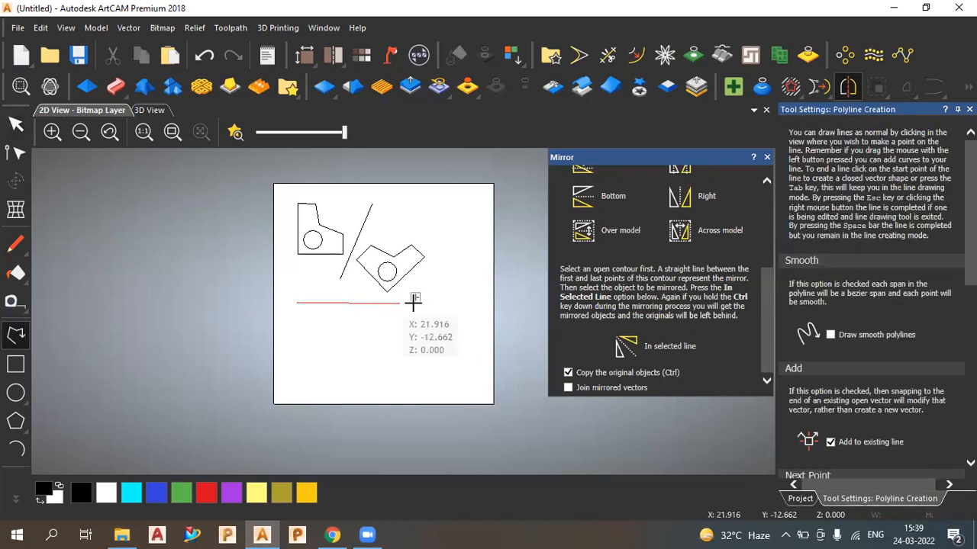
pyautogui.click(419, 303)
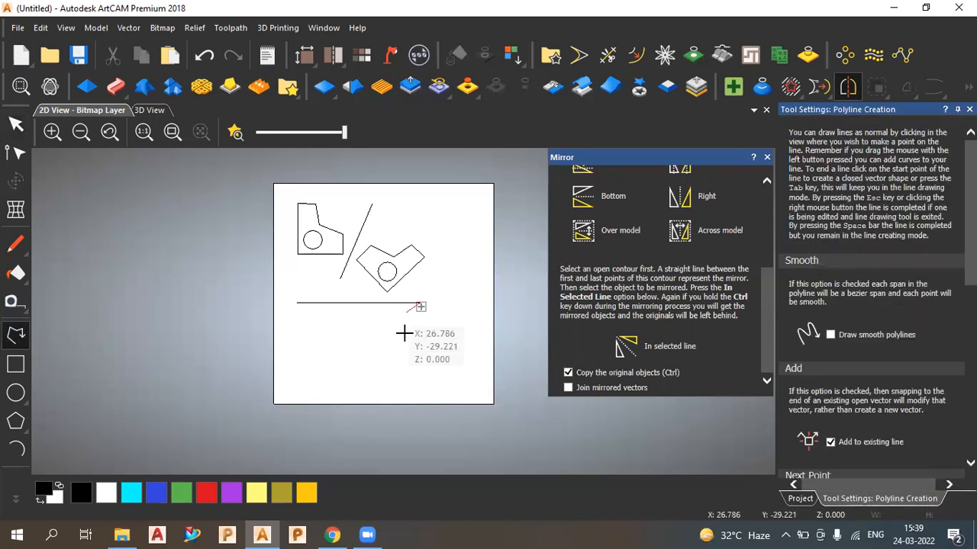
pyautogui.press('Escape')
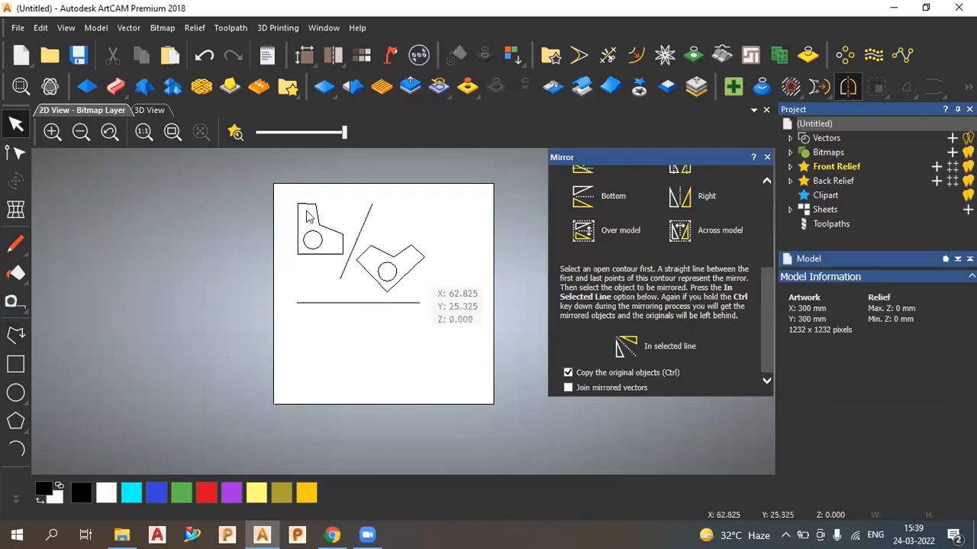
# Try to mirror the window-selected stepped vectors, circles and lines with In selected line, first without and then with the horizontal line
pyautogui.moveTo(285, 202); pyautogui.dragTo(431, 297)
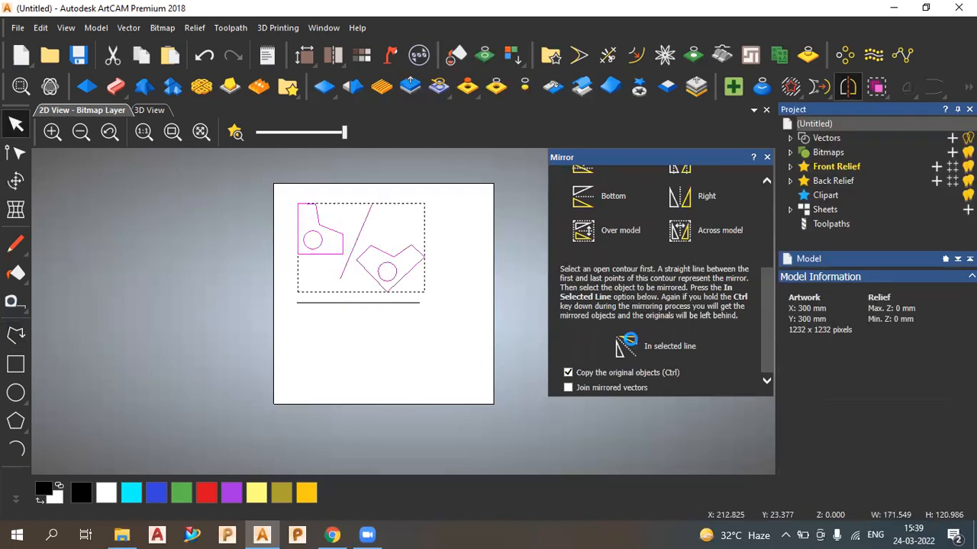
pyautogui.click(627, 346)
pyautogui.click(791, 229)
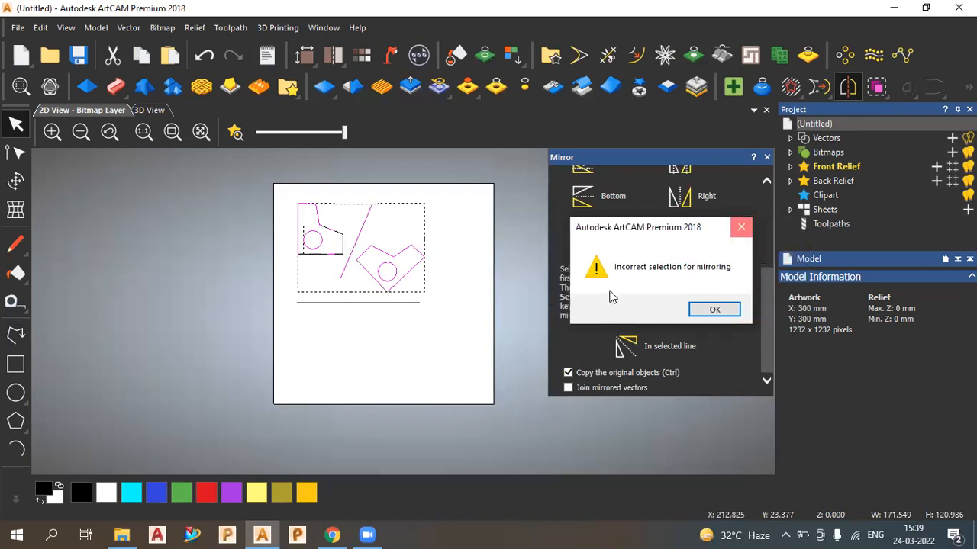
pyautogui.press('Return')
pyautogui.moveTo(286, 202); pyautogui.dragTo(444, 328)
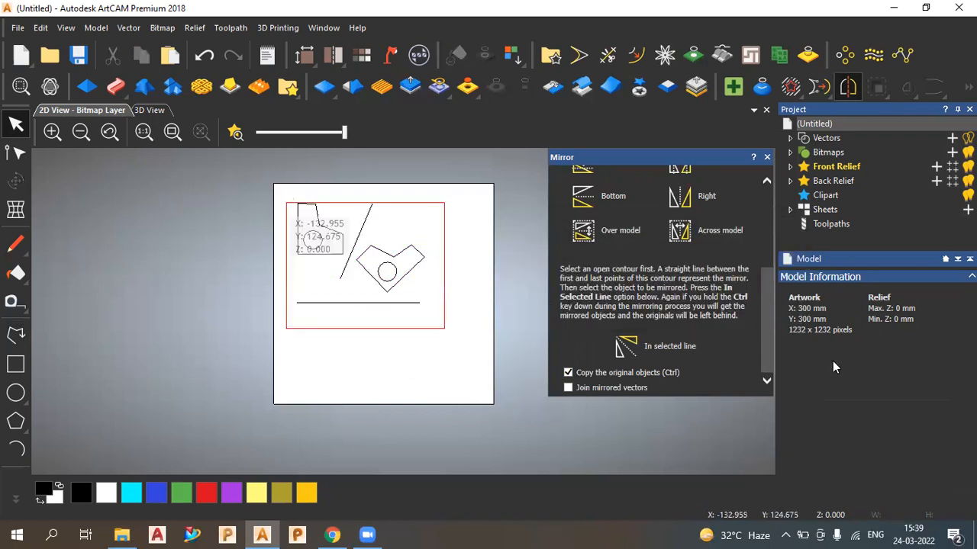
pyautogui.click(641, 352)
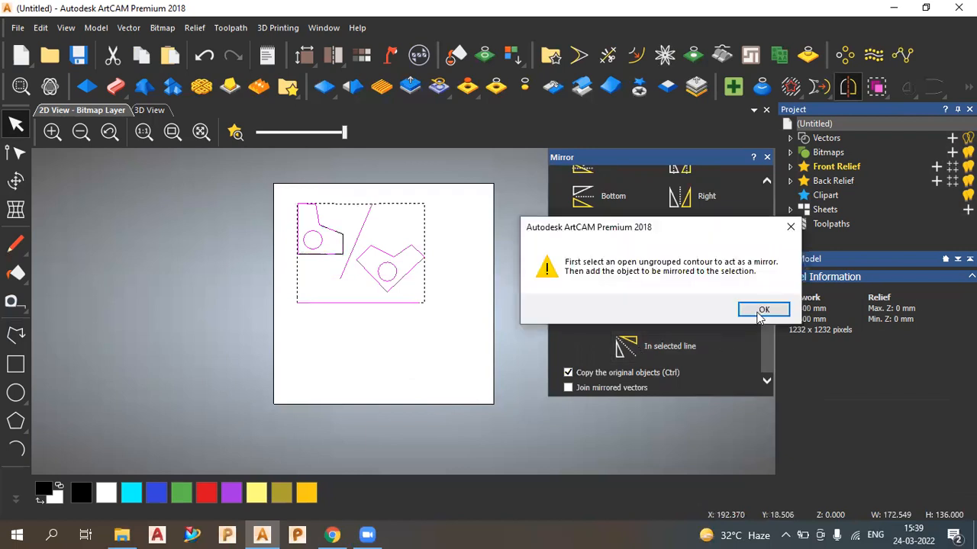
pyautogui.press('Return')
pyautogui.press('Return')
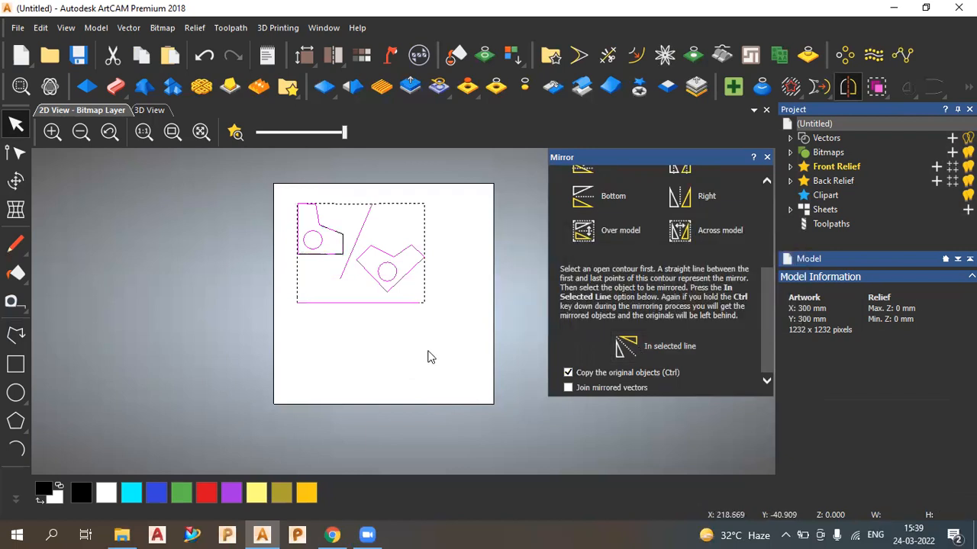
pyautogui.click(429, 357)
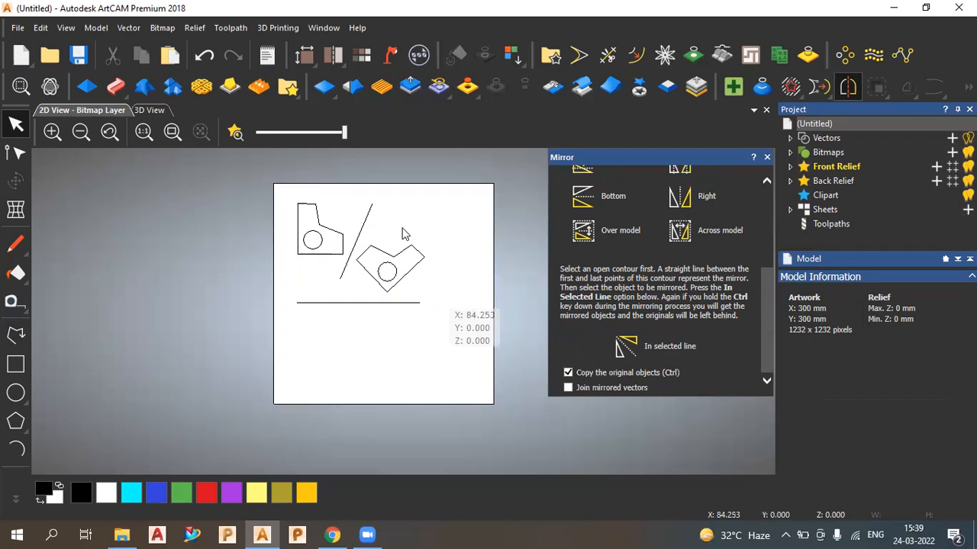
# Delete the slanted mirror line and retry In selected line on the window-selected vectors, circles and horizontal line
pyautogui.click(365, 209)
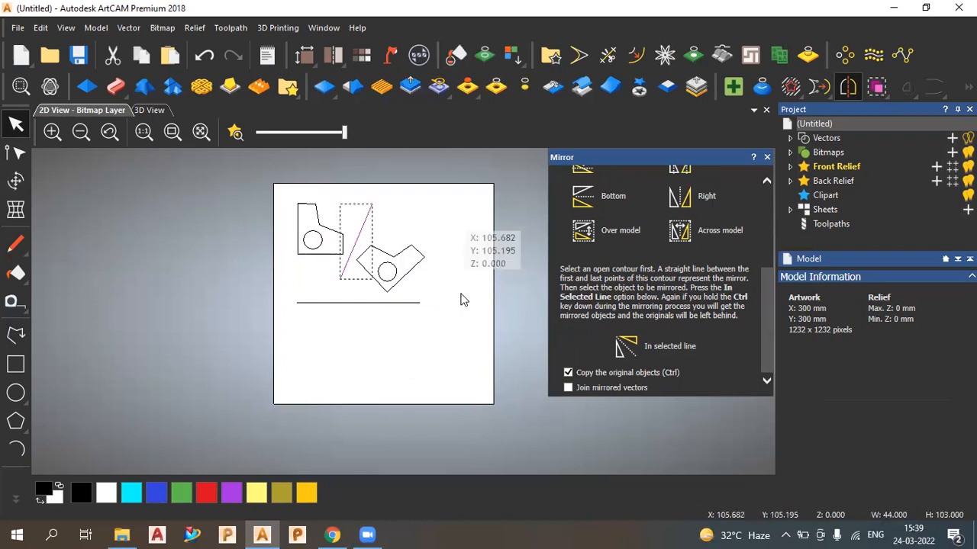
pyautogui.moveTo(291, 203); pyautogui.dragTo(412, 322)
pyautogui.moveTo(283, 196); pyautogui.dragTo(446, 336)
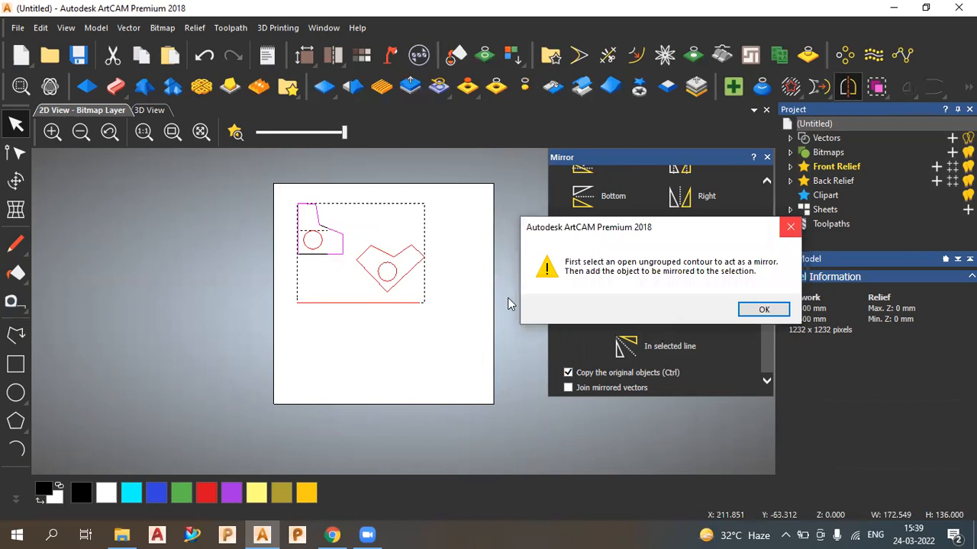
pyautogui.click(714, 308)
pyautogui.click(418, 319)
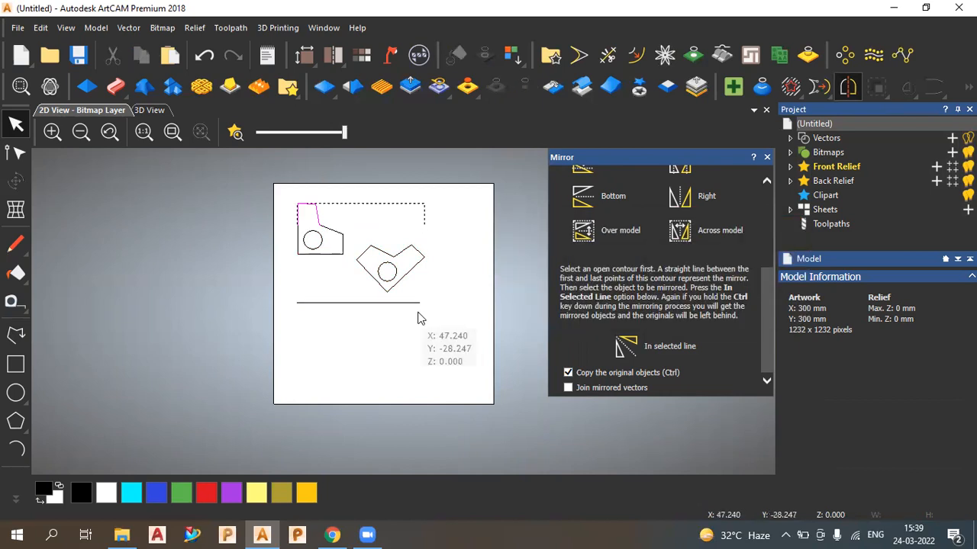
# Mirror copies of both stepped vectors and their circles below the horizontal line with In selected line
pyautogui.click(320, 256)
pyautogui.click(385, 288)
pyautogui.keyDown('shift'); pyautogui.click(327, 253); pyautogui.keyUp('shift')
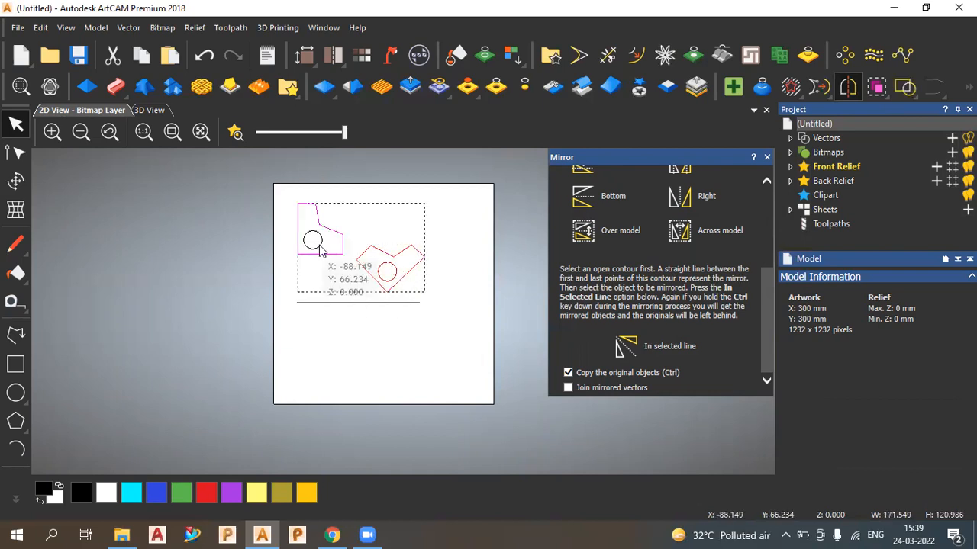
pyautogui.keyDown('shift'); pyautogui.click(404, 303); pyautogui.keyUp('shift')
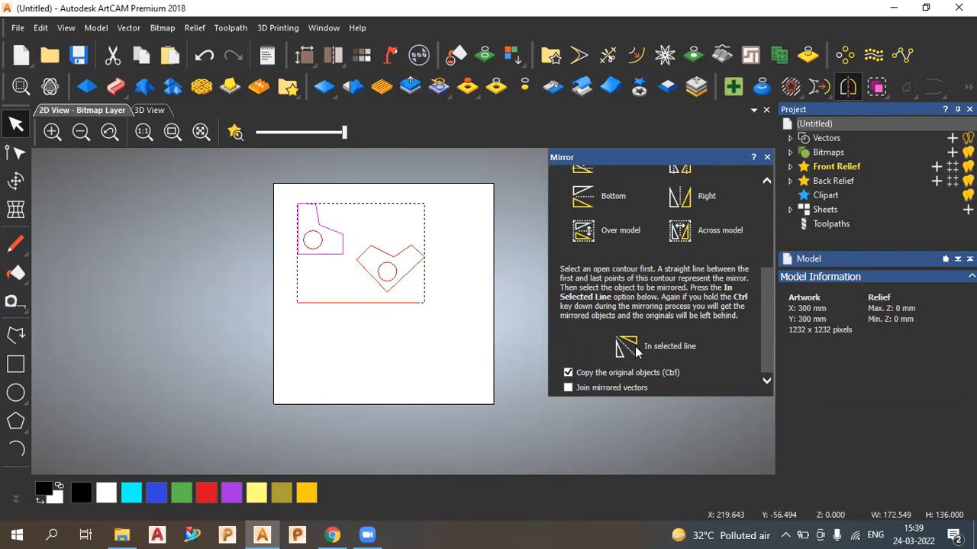
pyautogui.click(625, 345)
pyautogui.click(441, 297)
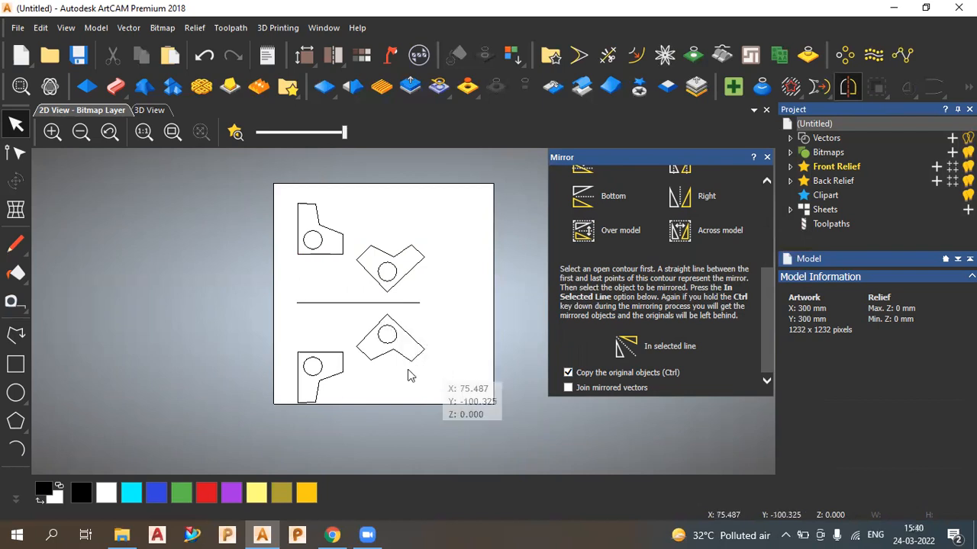
# Move all vectors, circles and the horizontal line together closer to the page's upper-left corner
pyautogui.moveTo(278, 197); pyautogui.dragTo(424, 403)
pyautogui.moveTo(369, 316); pyautogui.dragTo(356, 296)
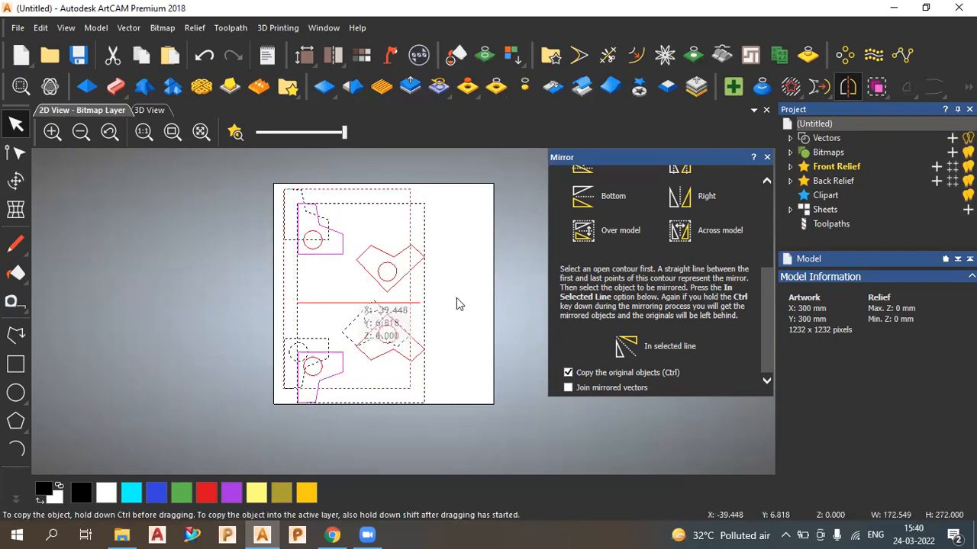
pyautogui.click(450, 304)
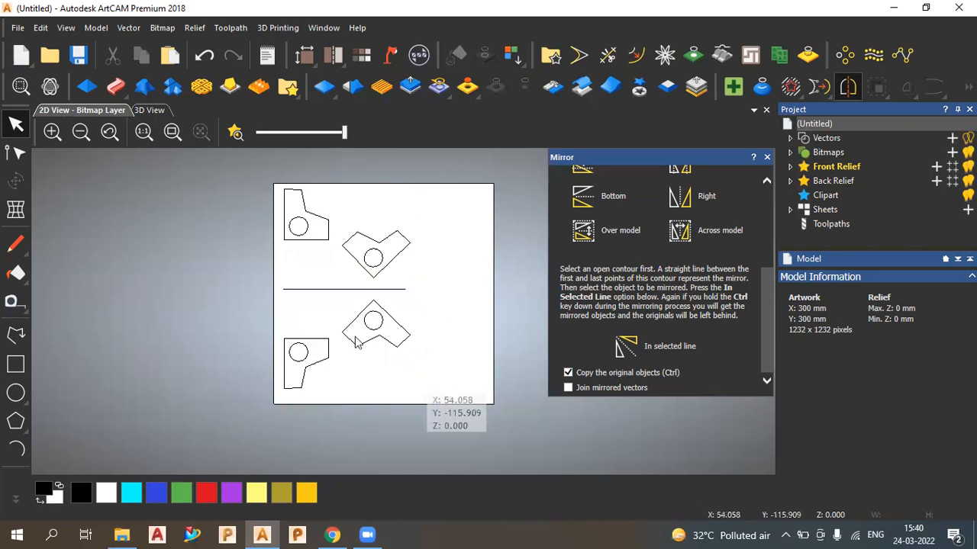
# Mirror copies of all vectors, circles and the line horizontally with Across model, and close the Mirror tool
pyautogui.moveTo(437, 401); pyautogui.dragTo(214, 197)
pyautogui.moveTo(614, 229); pyautogui.dragTo(695, 235)
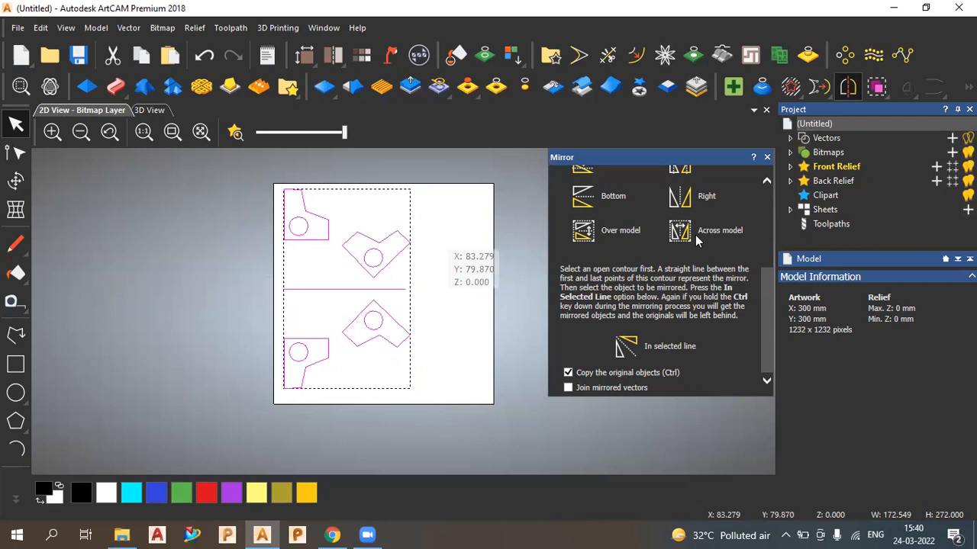
pyautogui.click(685, 229)
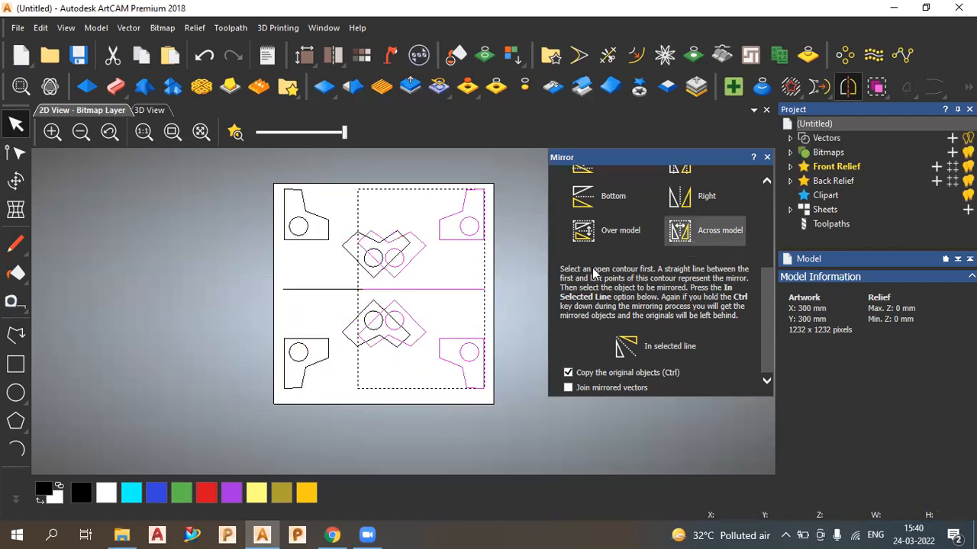
pyautogui.click(345, 390)
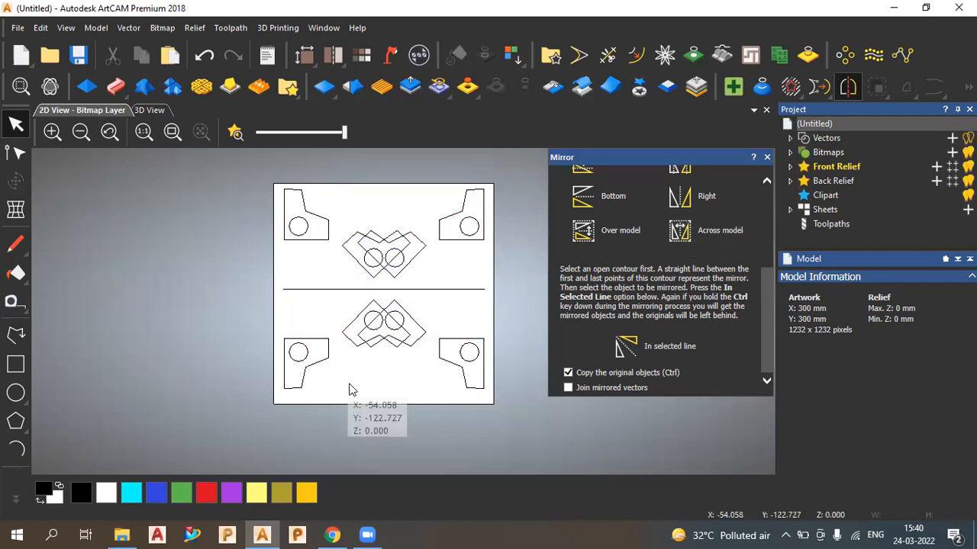
pyautogui.click(766, 157)
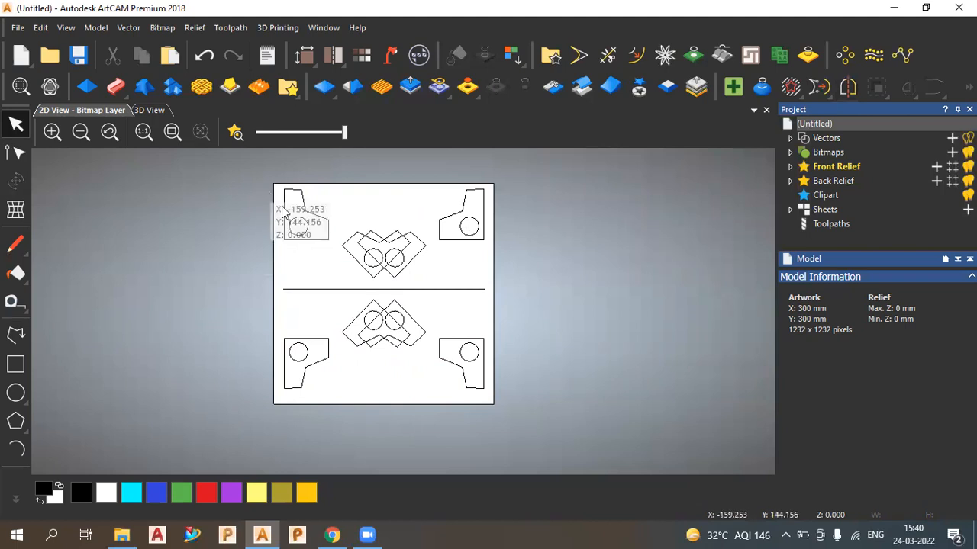
# Draw a circle about 20 mm in diameter centred near the right end of the horizontal line
pyautogui.click(21, 393)
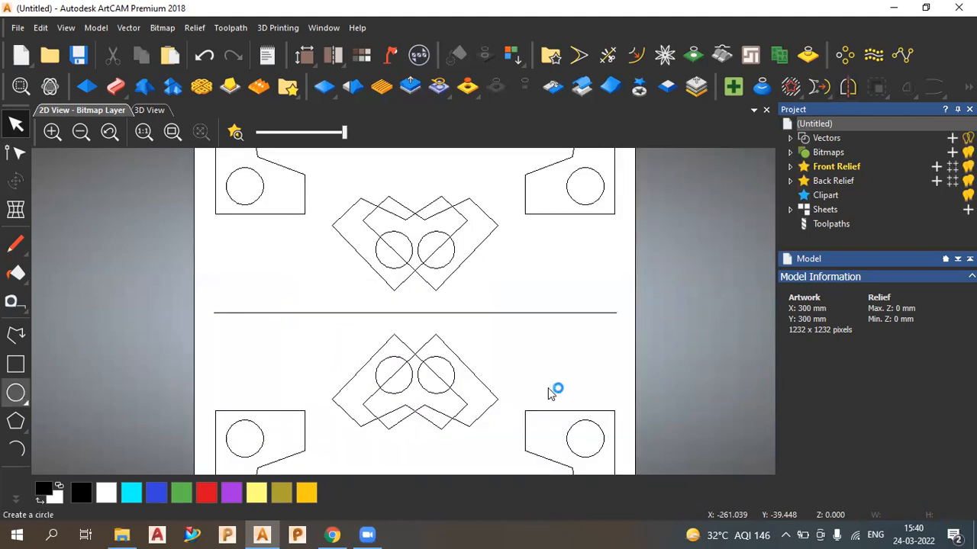
pyautogui.moveTo(614, 314); pyautogui.dragTo(617, 329)
pyautogui.click(616, 329)
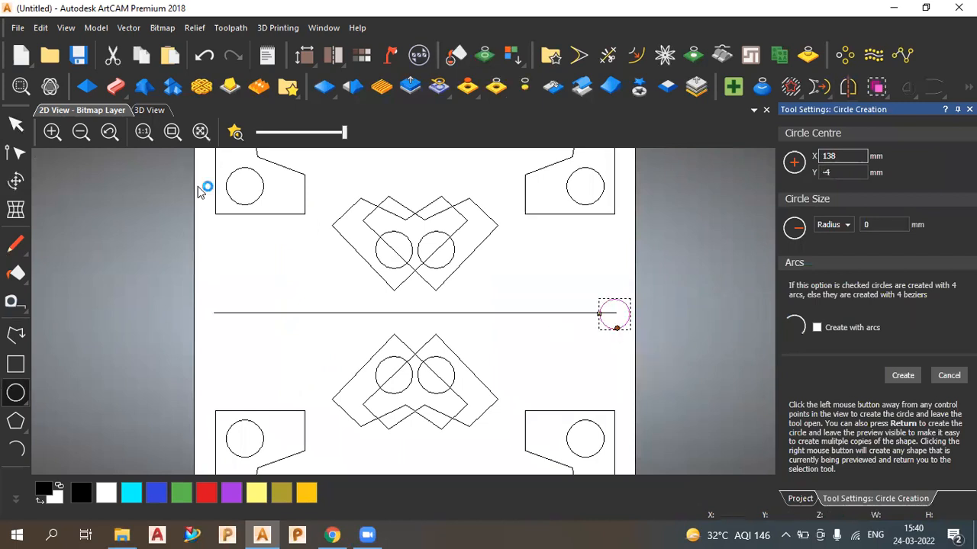
pyautogui.rightClick(595, 356)
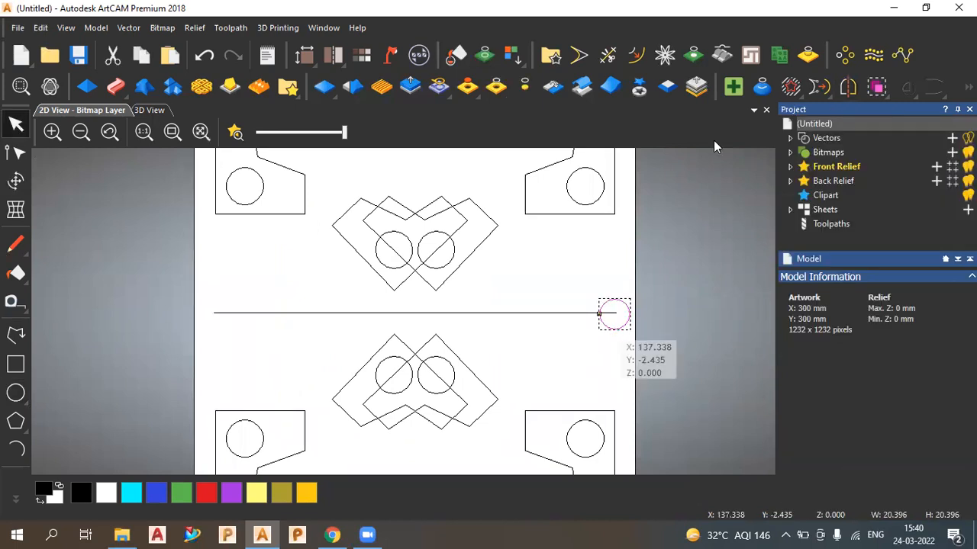
# Mirror the new circle repeatedly with the horizontal Left option to form a row along the horizontal line
pyautogui.click(847, 87)
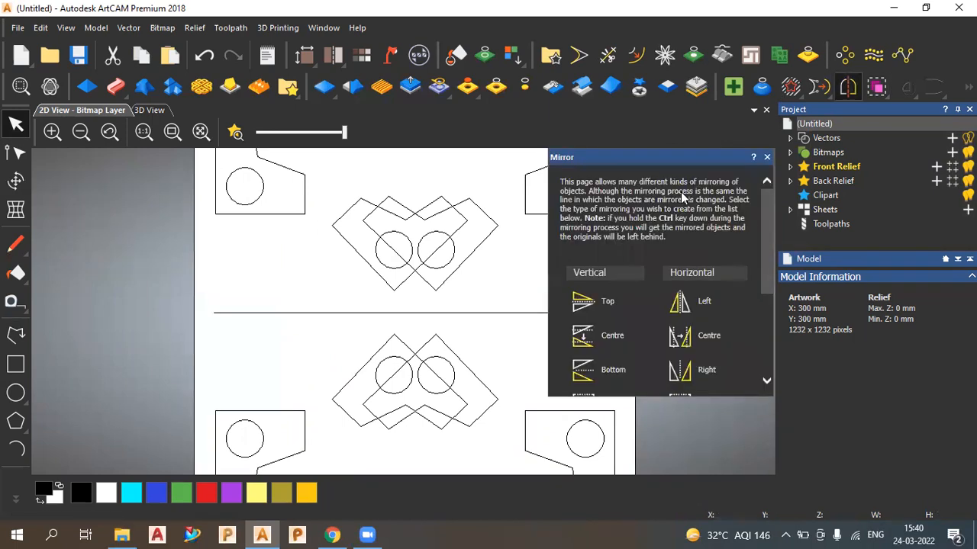
pyautogui.scroll(-2, 252, 334)
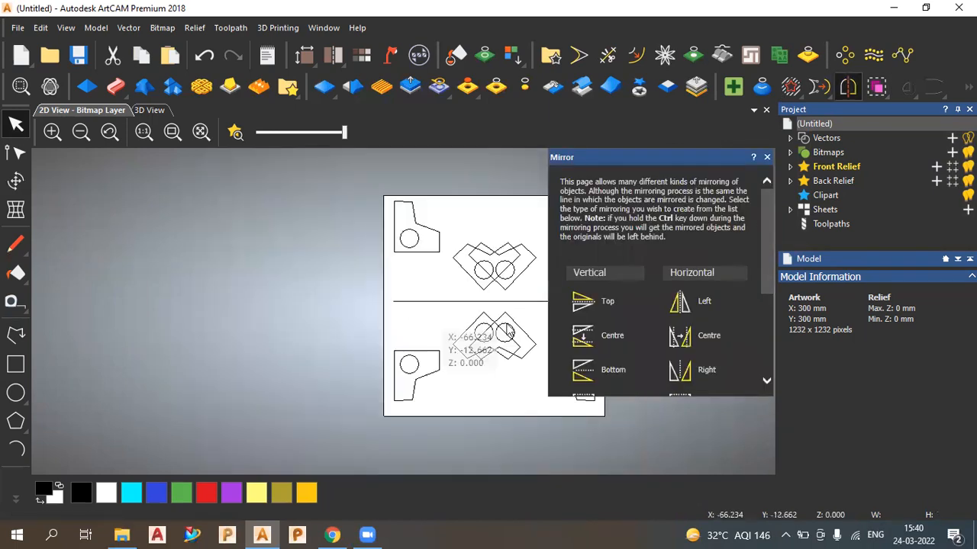
pyautogui.scroll(-1, 518, 305)
pyautogui.scroll(2, 518, 308)
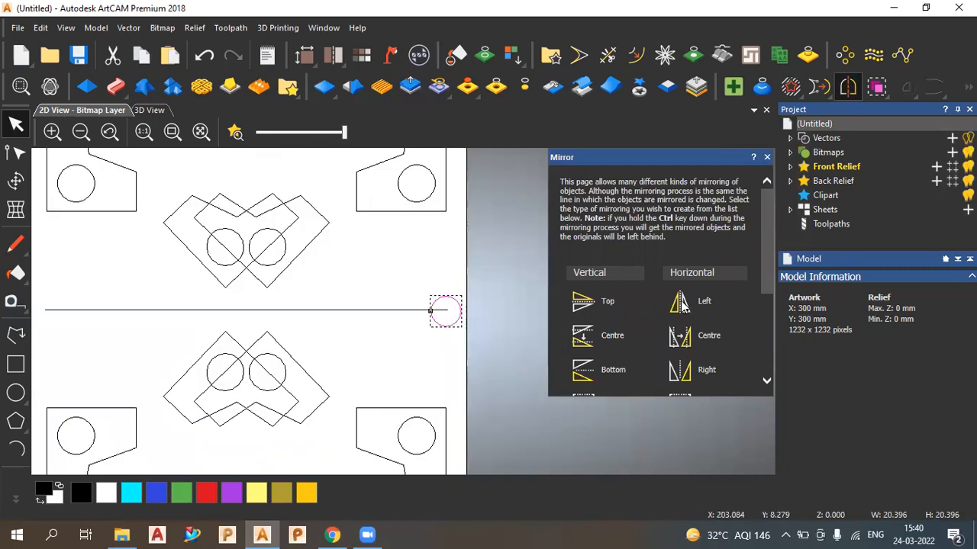
pyautogui.click(682, 303)
pyautogui.click(681, 304)
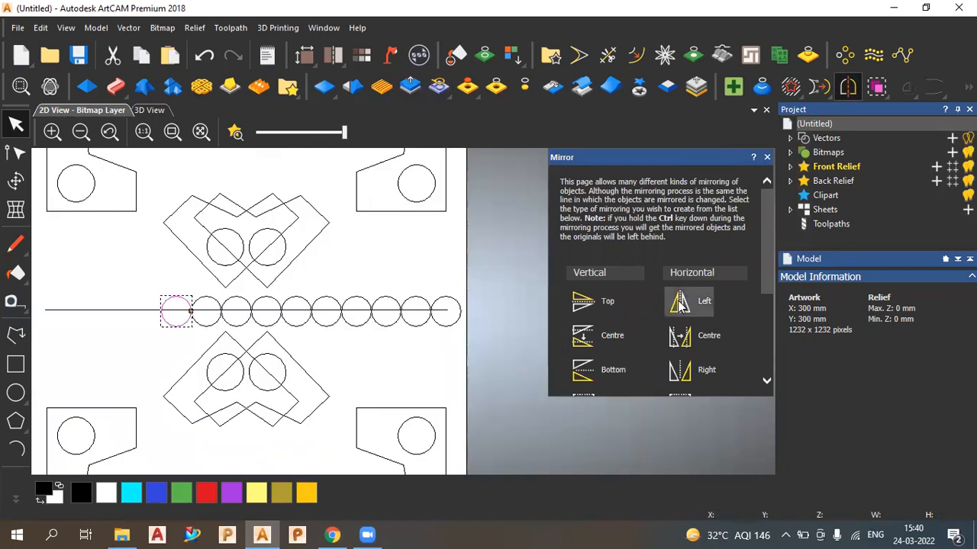
pyautogui.click(682, 303)
# Mirror the row's leftmost circle repeatedly with the vertical Top option to form a column reaching the page's upper edge
pyautogui.click(615, 302)
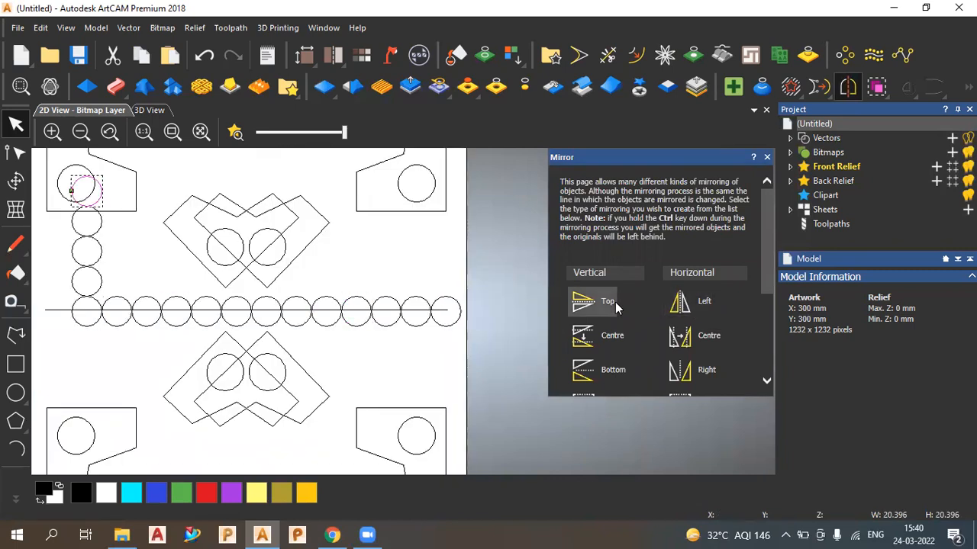
pyautogui.click(615, 302)
pyautogui.scroll(-1, 247, 330)
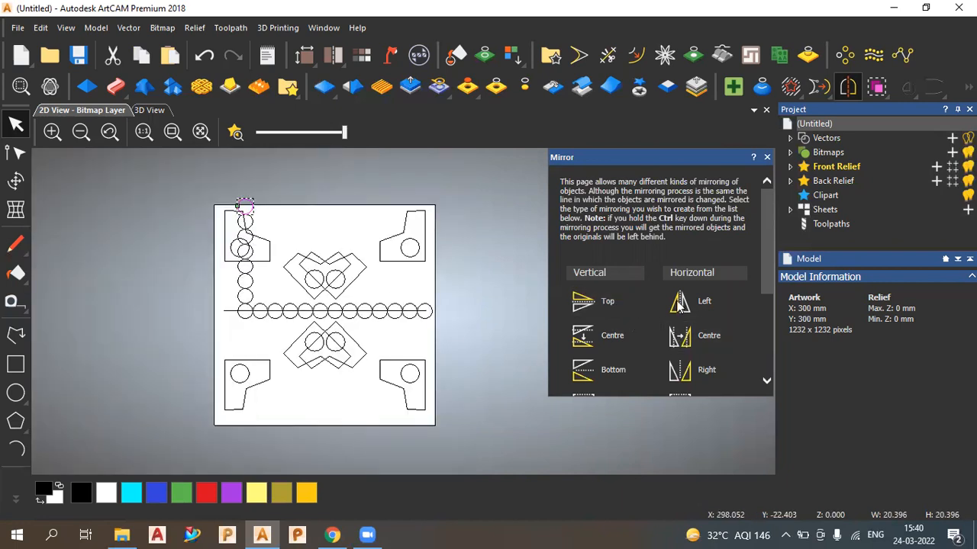
# Mirror the column's uppermost circle repeatedly with the horizontal Right option to form a row along the page's upper edge
pyautogui.scroll(-1, 686, 343)
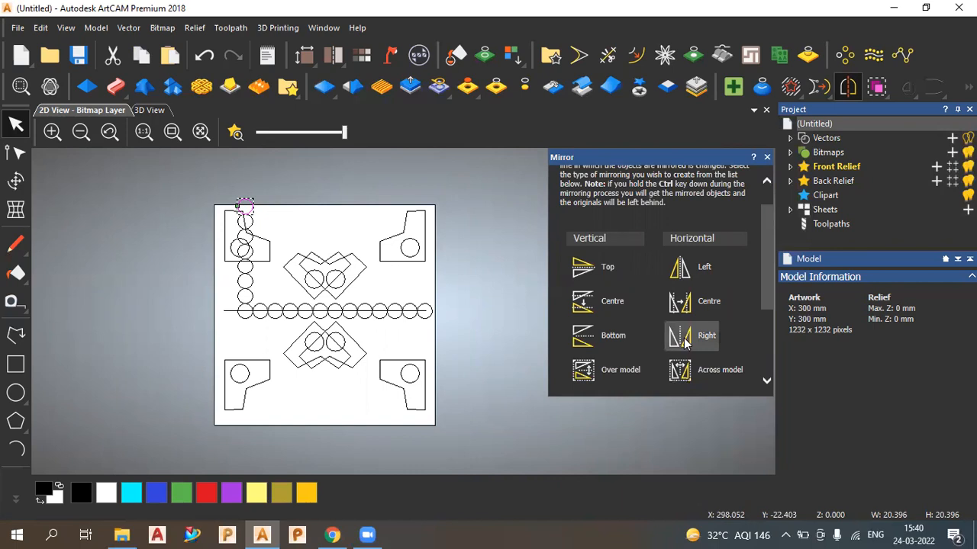
pyautogui.keyDown('ctrl'); pyautogui.click(684, 343); pyautogui.keyUp('ctrl')
pyautogui.keyDown('ctrl'); pyautogui.click(684, 343); pyautogui.keyUp('ctrl')
pyautogui.keyDown('ctrl'); pyautogui.click(684, 343); pyautogui.keyUp('ctrl')
pyautogui.keyDown('ctrl'); pyautogui.click(684, 343); pyautogui.keyUp('ctrl')
# Mirror the upper row's last circle repeatedly with the vertical Bottom option to form a short descending column
pyautogui.keyDown('ctrl'); pyautogui.click(618, 339); pyautogui.keyUp('ctrl')
pyautogui.keyDown('ctrl'); pyautogui.click(618, 339); pyautogui.keyUp('ctrl')
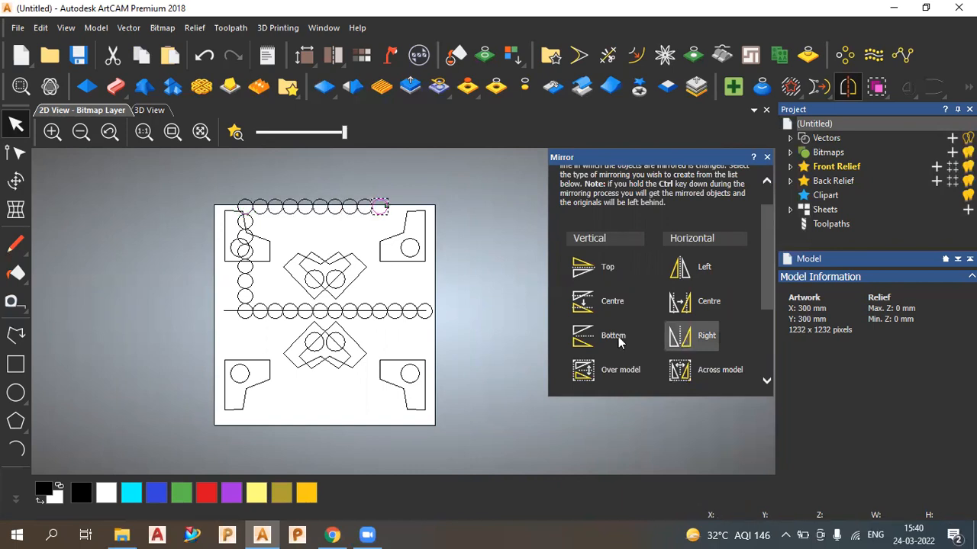
pyautogui.keyDown('ctrl'); pyautogui.click(618, 339); pyautogui.keyUp('ctrl')
pyautogui.keyDown('ctrl'); pyautogui.click(618, 339); pyautogui.keyUp('ctrl')
# Continue the circle chain past the page's right edge with Right copies and down to the horizontal line with Bottom copies
pyautogui.keyDown('ctrl'); pyautogui.click(690, 340); pyautogui.keyUp('ctrl')
pyautogui.keyDown('ctrl'); pyautogui.click(691, 339); pyautogui.keyUp('ctrl')
pyautogui.keyDown('ctrl'); pyautogui.click(690, 340); pyautogui.keyUp('ctrl')
pyautogui.keyDown('ctrl'); pyautogui.click(690, 339); pyautogui.keyUp('ctrl')
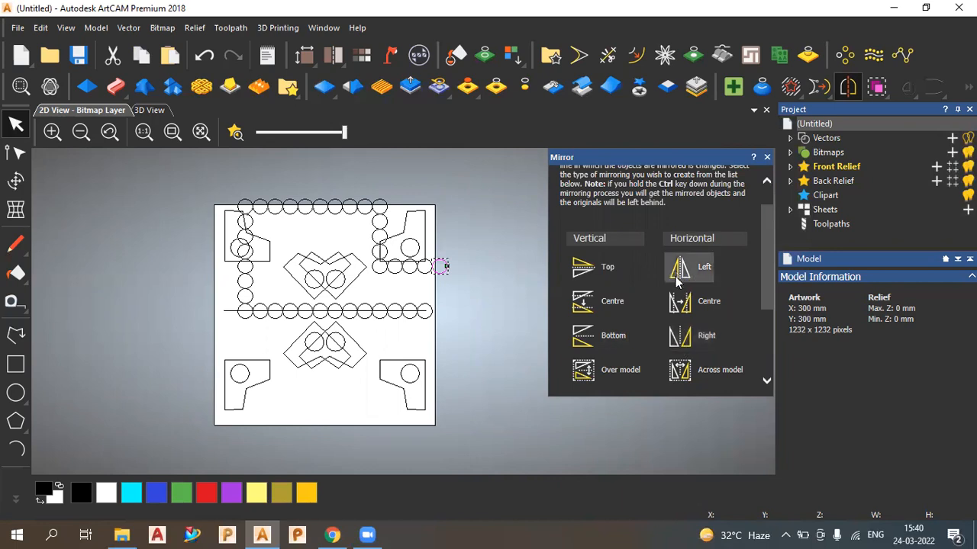
pyautogui.keyDown('ctrl'); pyautogui.click(603, 340); pyautogui.keyUp('ctrl')
pyautogui.keyDown('ctrl'); pyautogui.click(603, 340); pyautogui.keyUp('ctrl')
pyautogui.keyDown('ctrl'); pyautogui.click(604, 340); pyautogui.keyUp('ctrl')
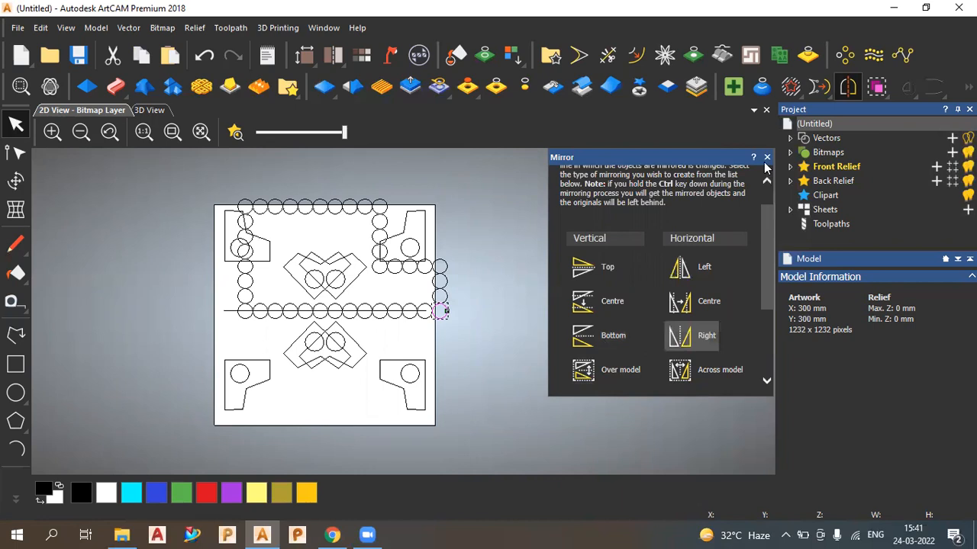
pyautogui.click(514, 271)
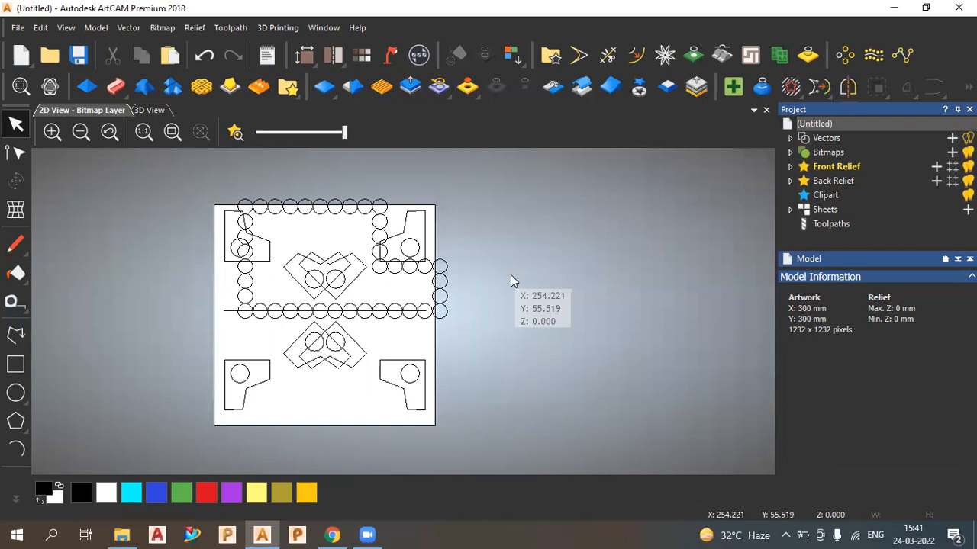
# Undo all the mirrored circle copies and the circle drawn at the end of the horizontal line
pyautogui.hotkey('ctrl', 'z')
pyautogui.hotkey('ctrl', 'z')
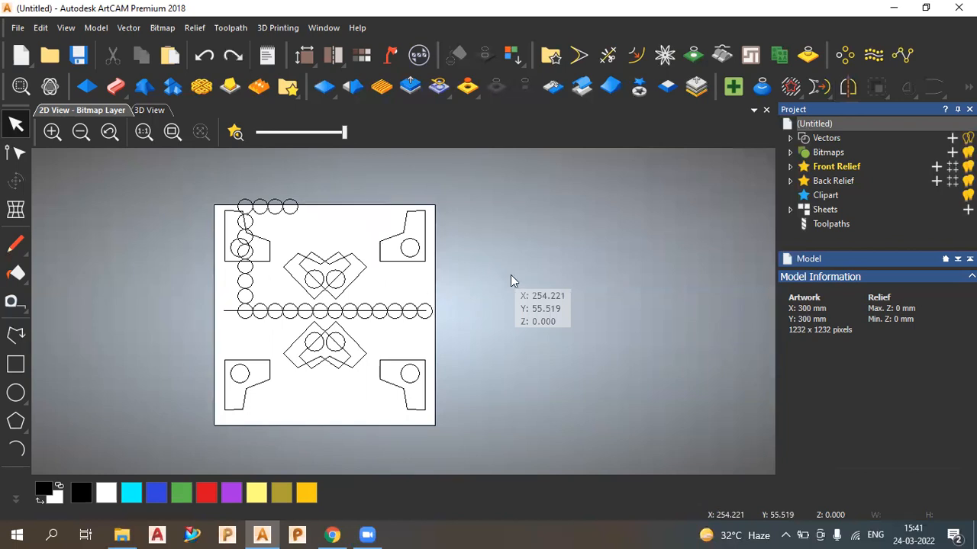
pyautogui.hotkey('ctrl', 'z')
pyautogui.hotkey('ctrl', 'z')
pyautogui.hotkey('ctrl', 'z')
pyautogui.hotkey('ctrl', 'z')
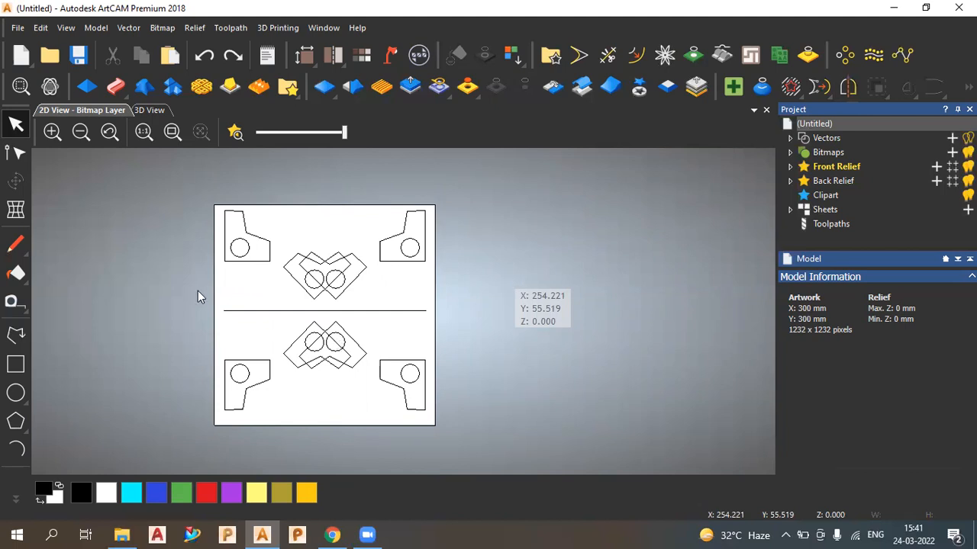
pyautogui.scroll(2, 197, 291)
pyautogui.scroll(-2, 622, 145)
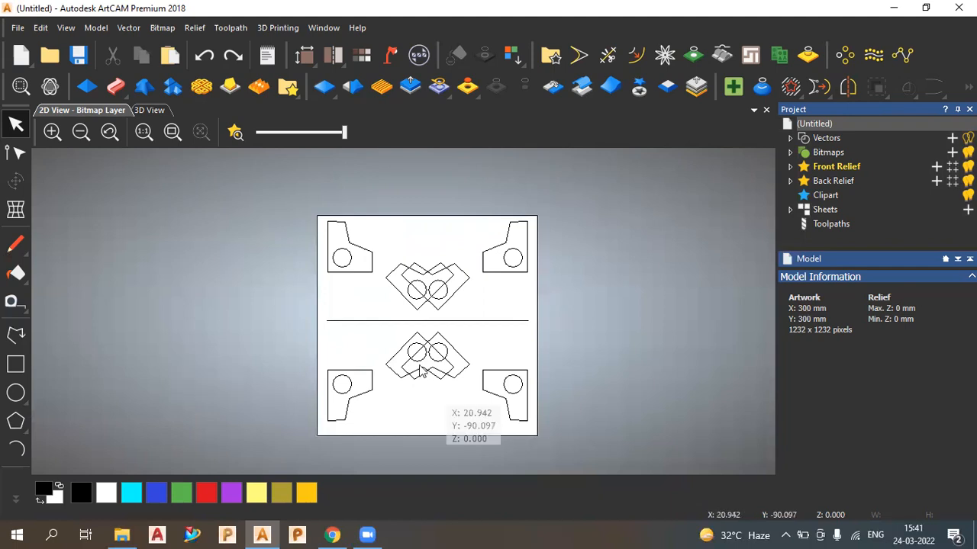
pyautogui.scroll(2, 418, 341)
pyautogui.scroll(-2, 408, 389)
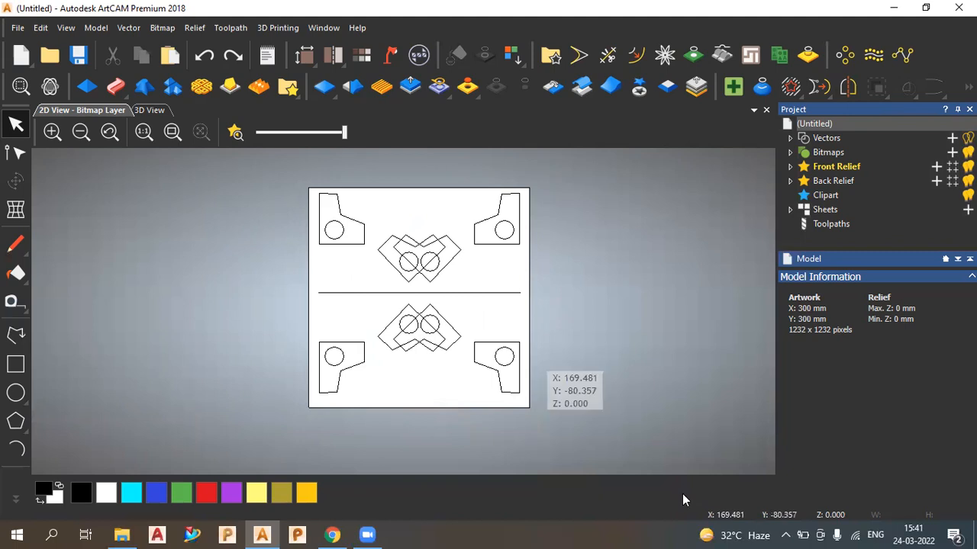
pyautogui.click(545, 532)
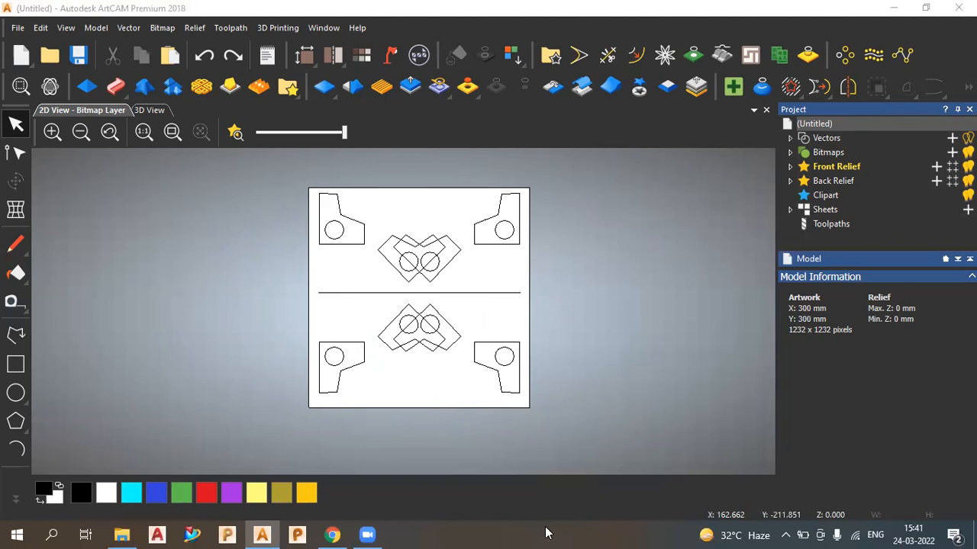